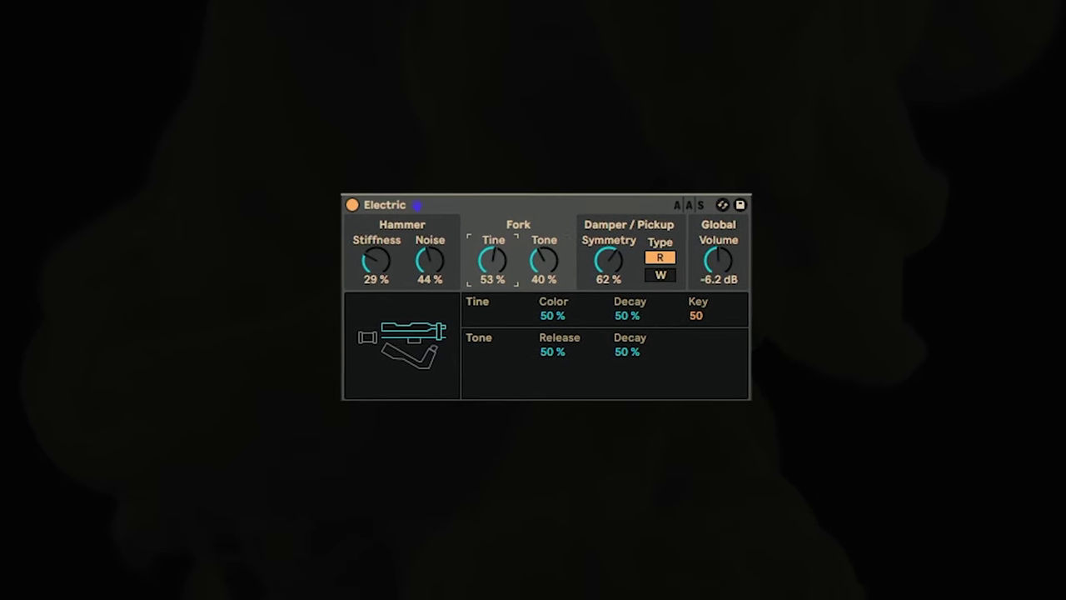
Give Electric a type W pickup with 71% symmetry, -1.0 dB volume and 32 voices
left_click_drag(591, 275, 622, 255)
left_click(665, 274)
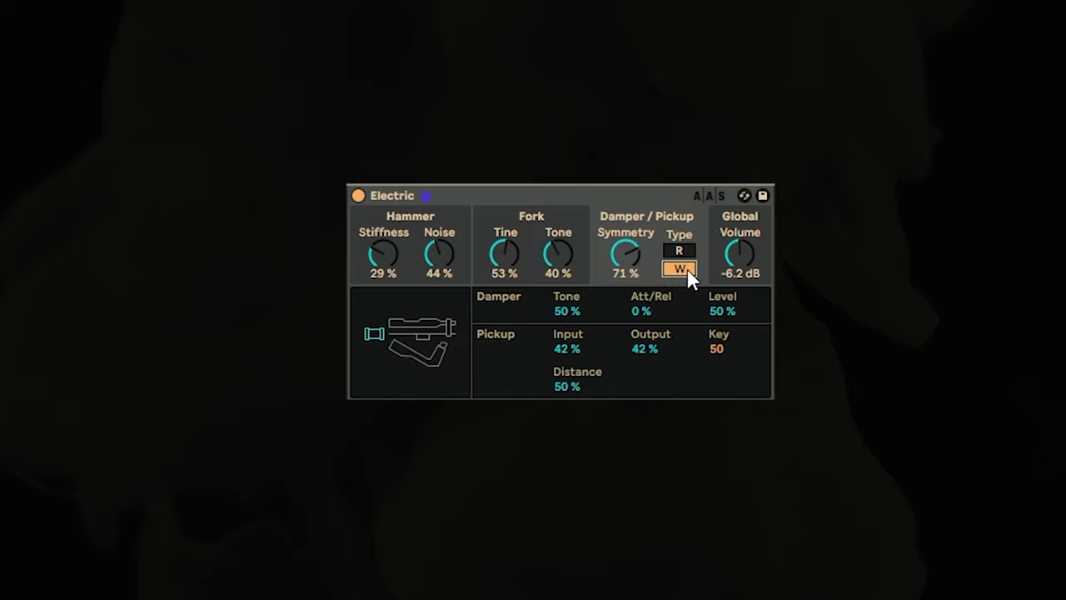
left_click_drag(734, 256, 734, 243)
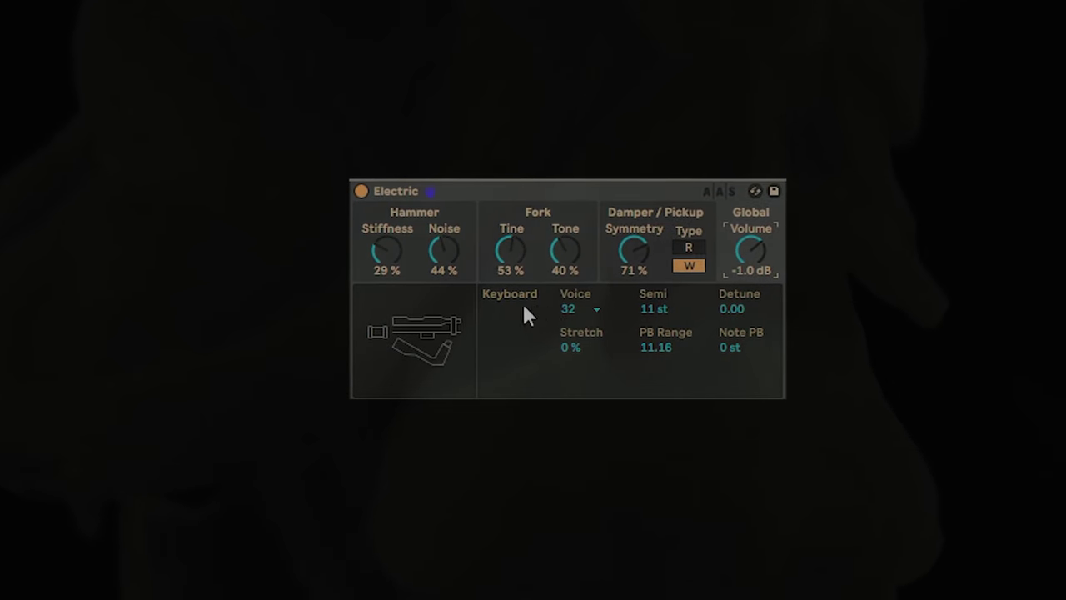
left_click(578, 309)
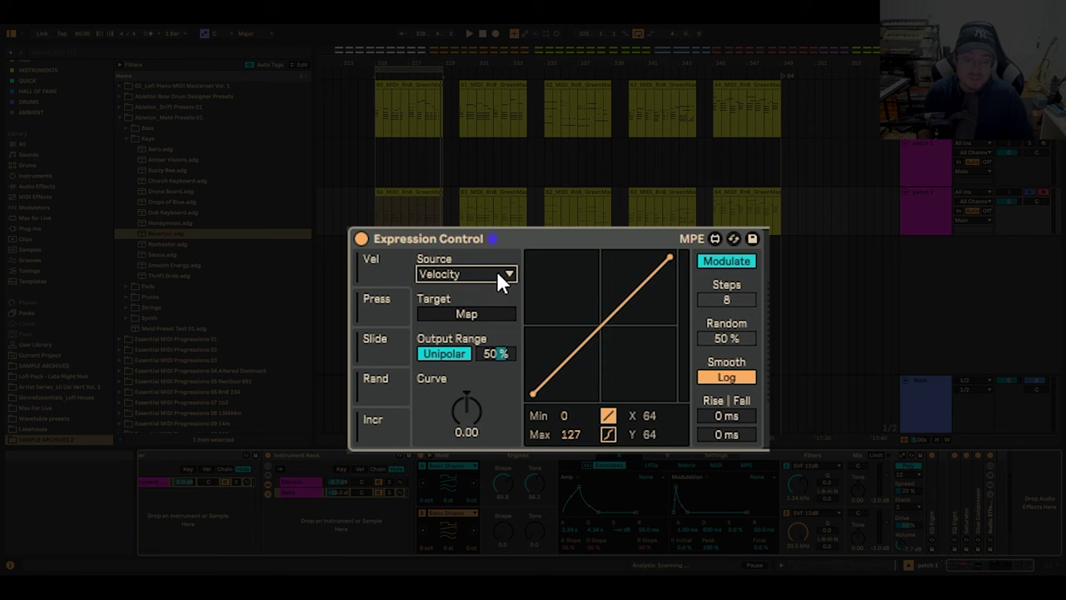
Map the first Expression Control slot, bending its curve upward and reducing its output range
left_click(503, 316)
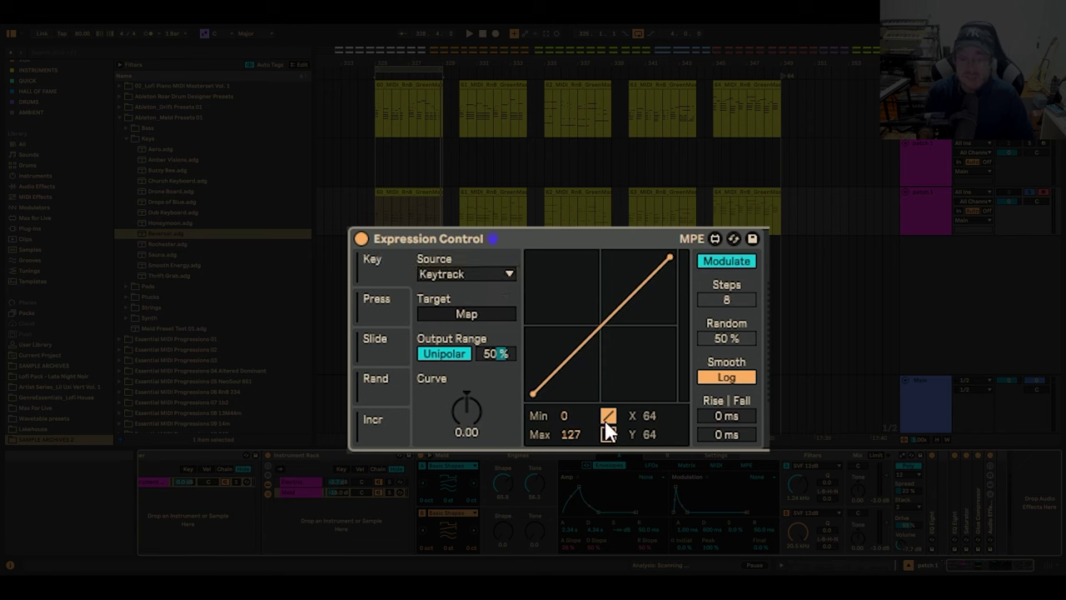
mouse_move(467, 402)
left_mouse_down()
mouse_move(467, 411)
mouse_move(467, 384)
left_mouse_up()
mouse_move(503, 349)
left_mouse_down()
mouse_move(502, 382)
mouse_move(486, 349)
left_mouse_up()
Set the other slots' sources to Modwheel, Velocity and Keytrack, bending the curve to about 0.35
left_click(379, 301)
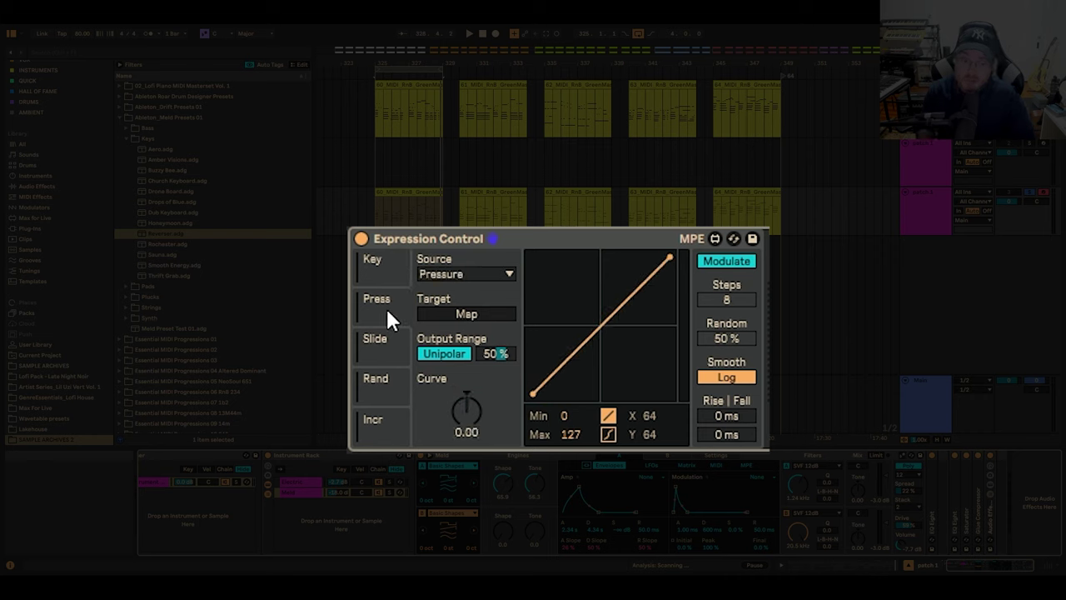
left_click(470, 268)
left_click(478, 302)
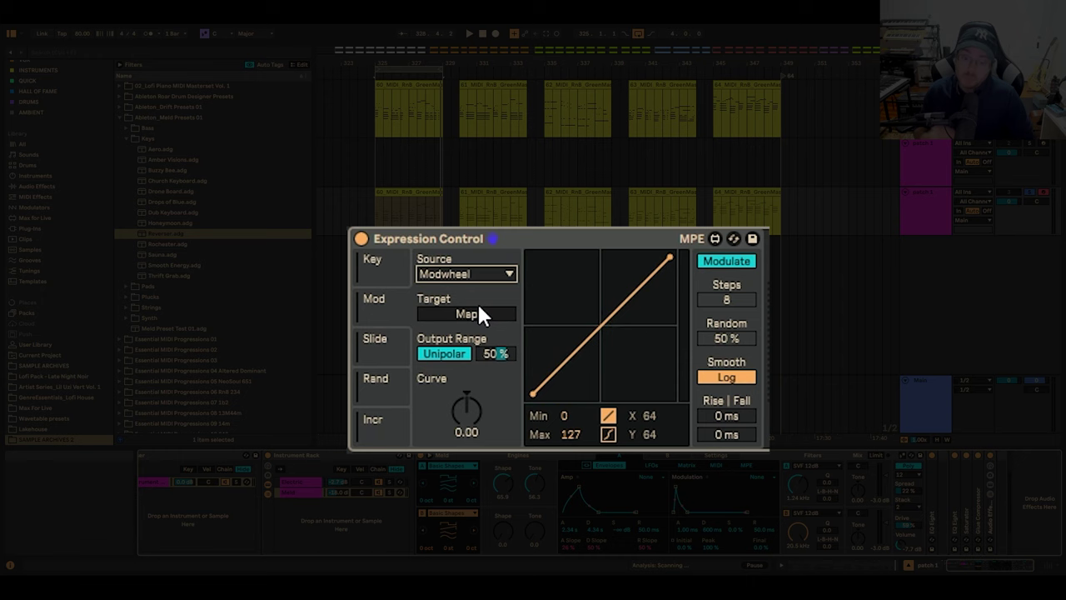
left_click(392, 347)
left_click(483, 269)
left_click(478, 290)
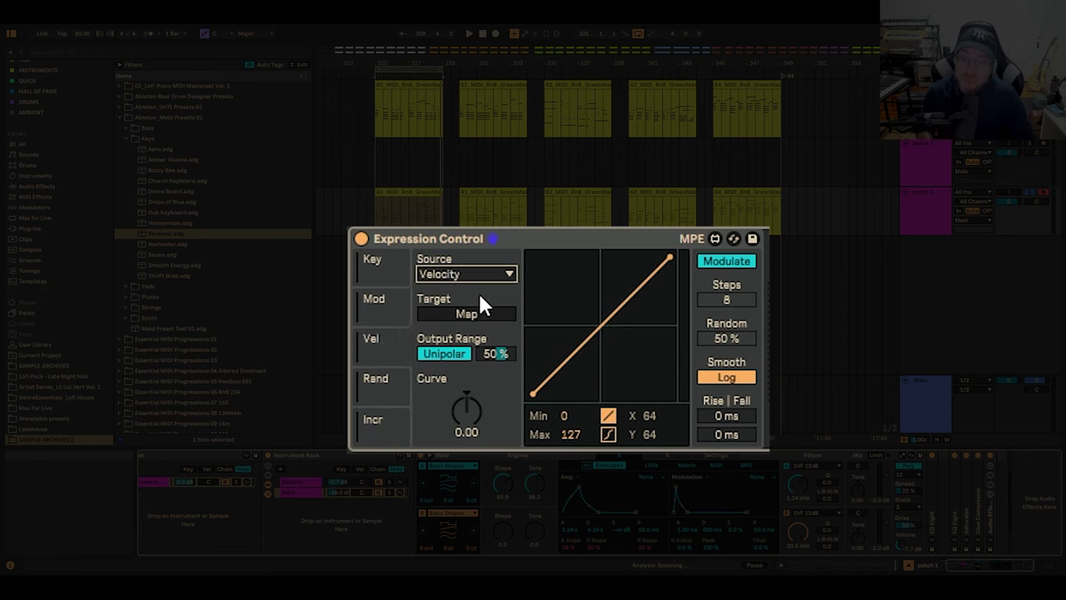
left_click(391, 376)
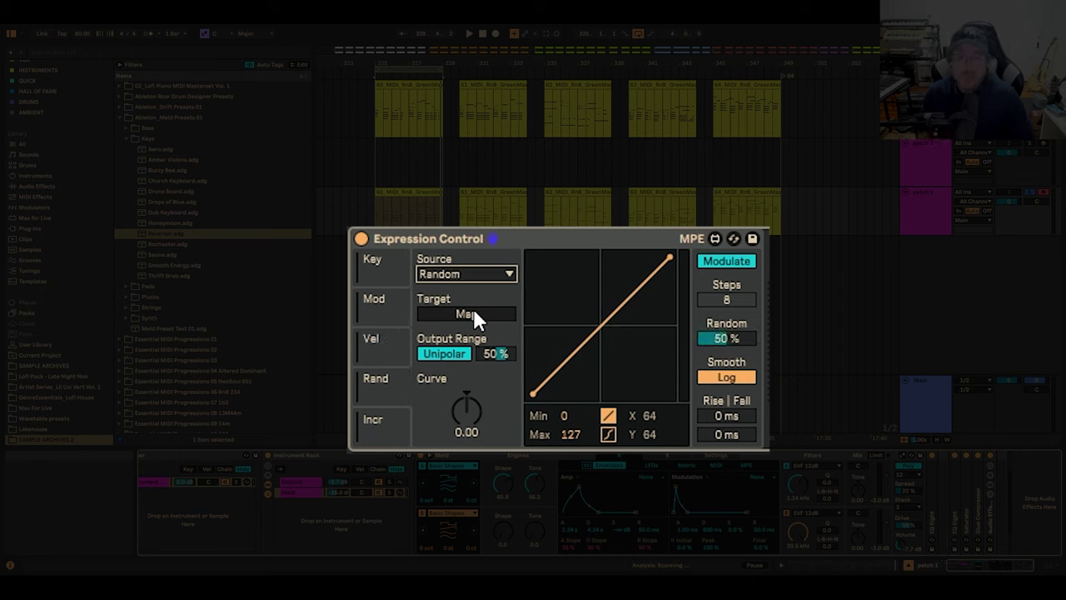
key("Down")
left_click_drag(466, 408, 492, 420)
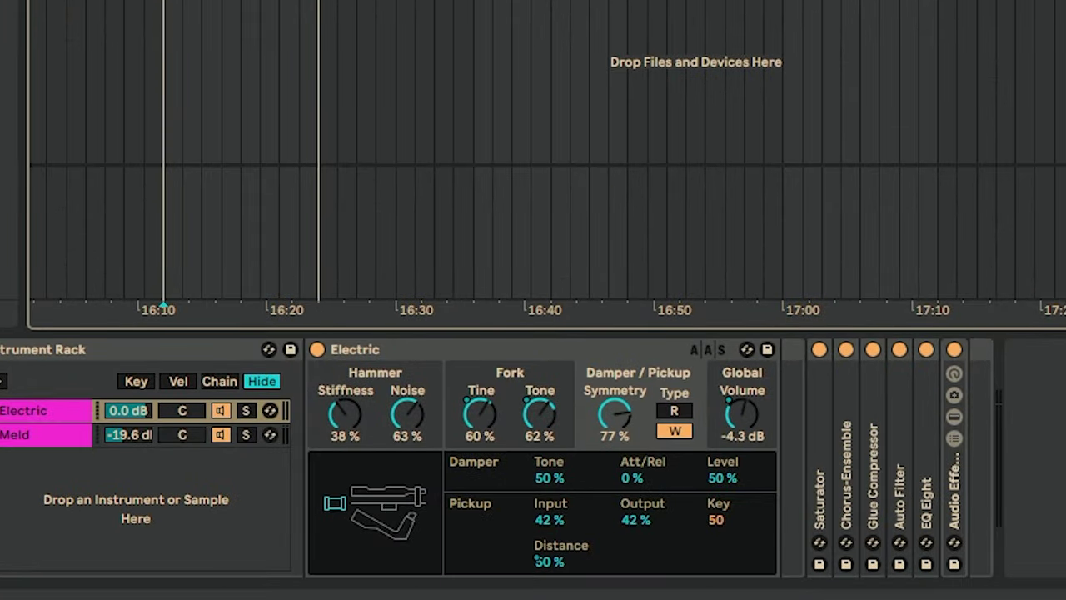
Briefly solo Electric, then shape Meld's amp envelope: 111 ms attack, 678 ms decay, 465 ms release
left_click(246, 410)
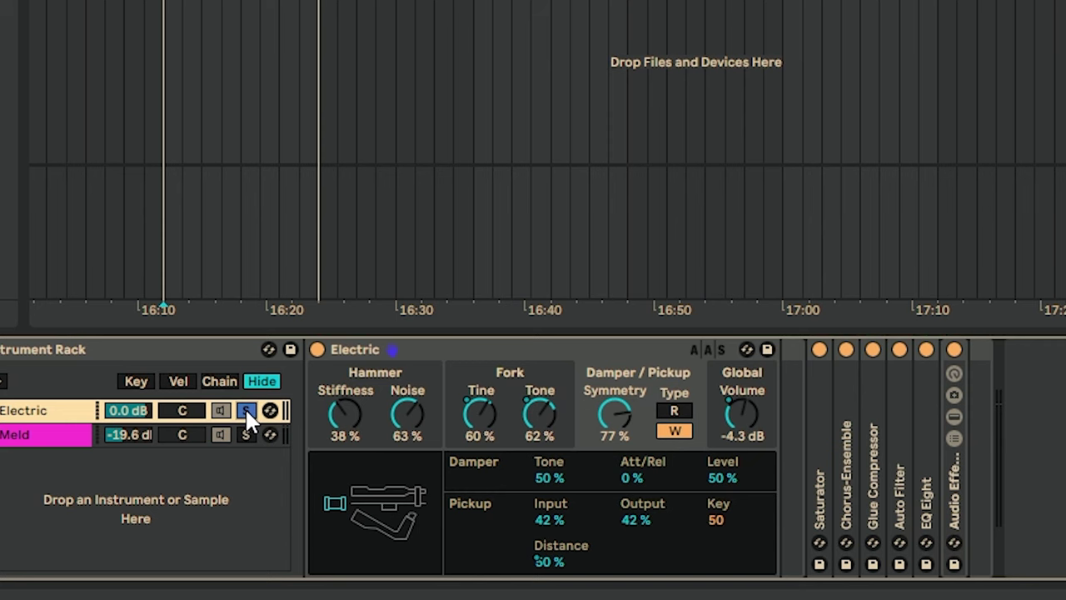
left_click(245, 407)
left_click(62, 437)
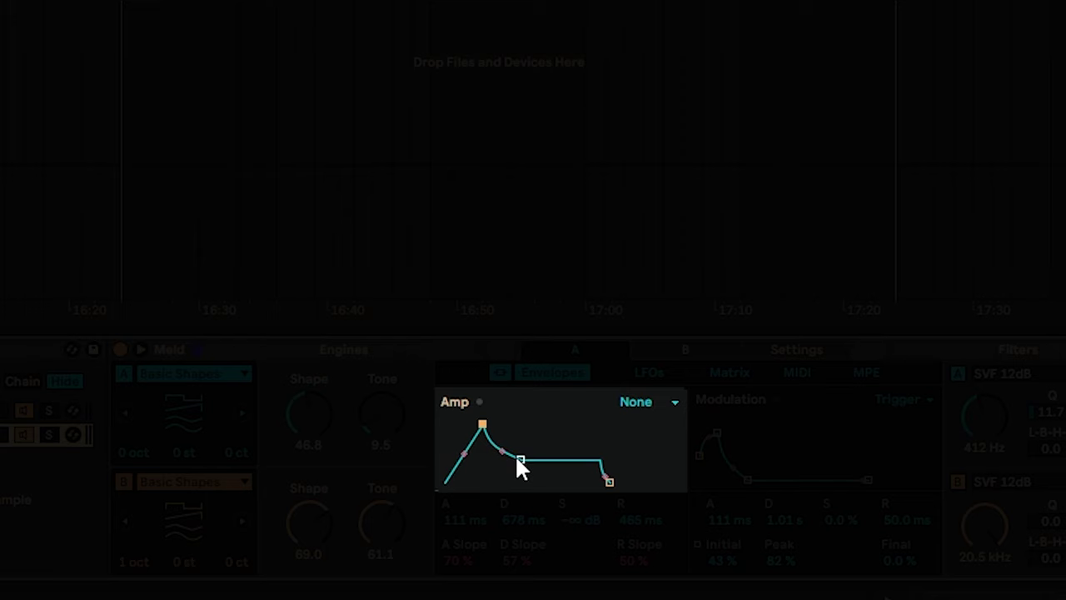
left_click(522, 461)
left_click_drag(610, 482, 635, 482)
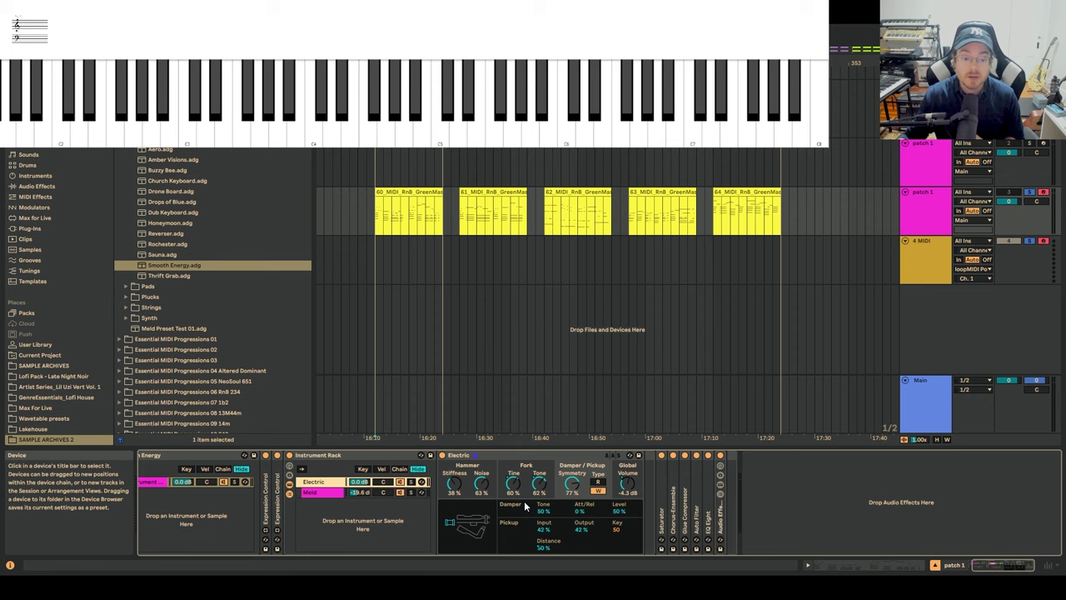
Turn on the Electric chain's Solo button in the Smooth Energy rack
left_click(411, 481)
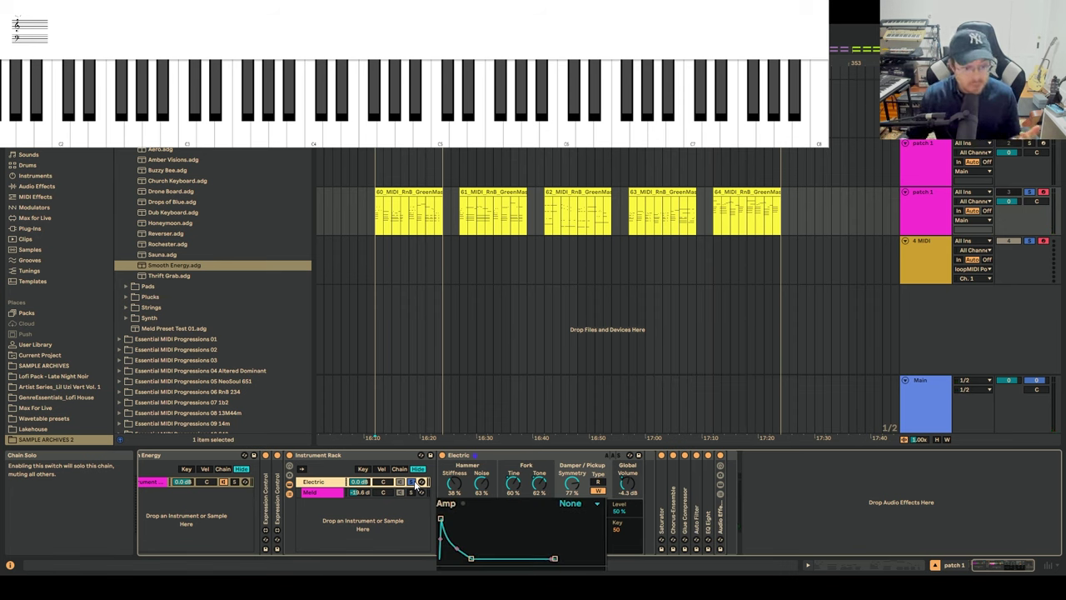
Select the Meld chain to show its synth, then switch chain solo off
left_click(413, 493)
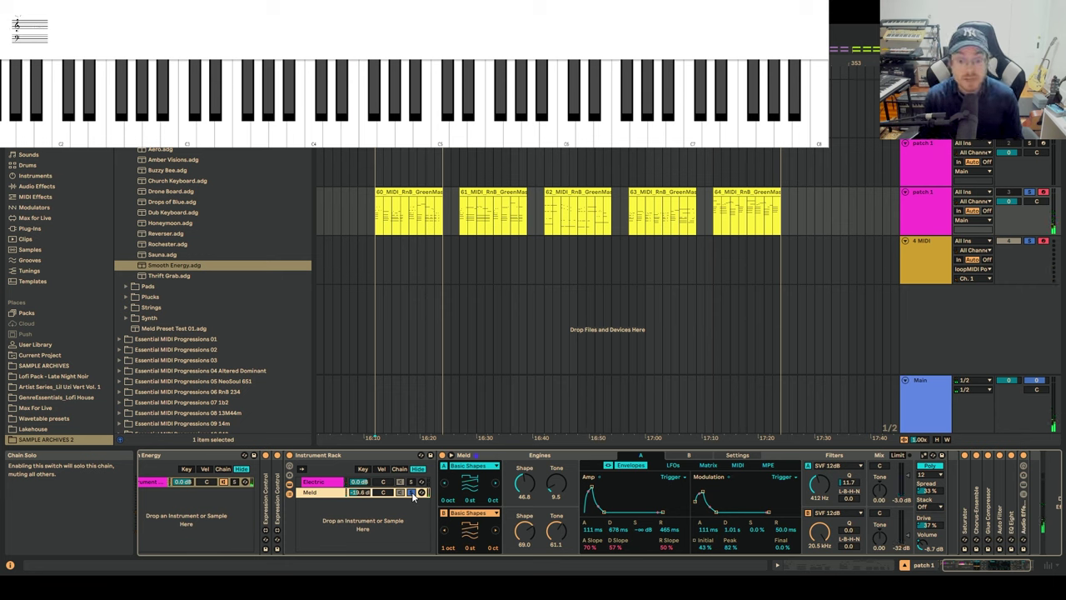
left_click(411, 493)
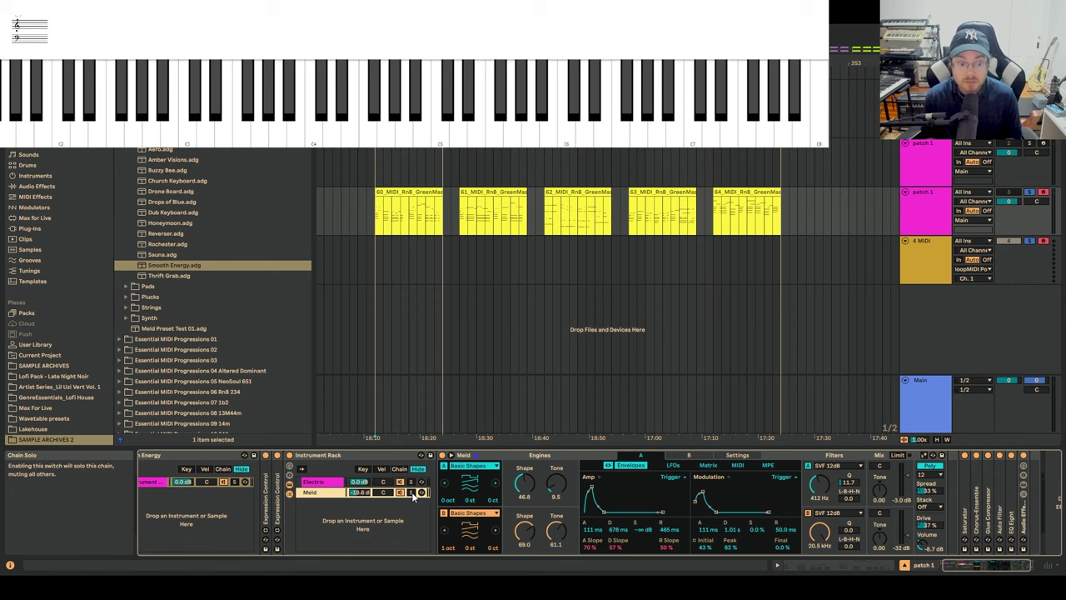
Unfold and duplicate the Expression Control, then fold the Glue Compressor and Chorus-Ensemble
double_click(265, 517)
key("ctrl+d")
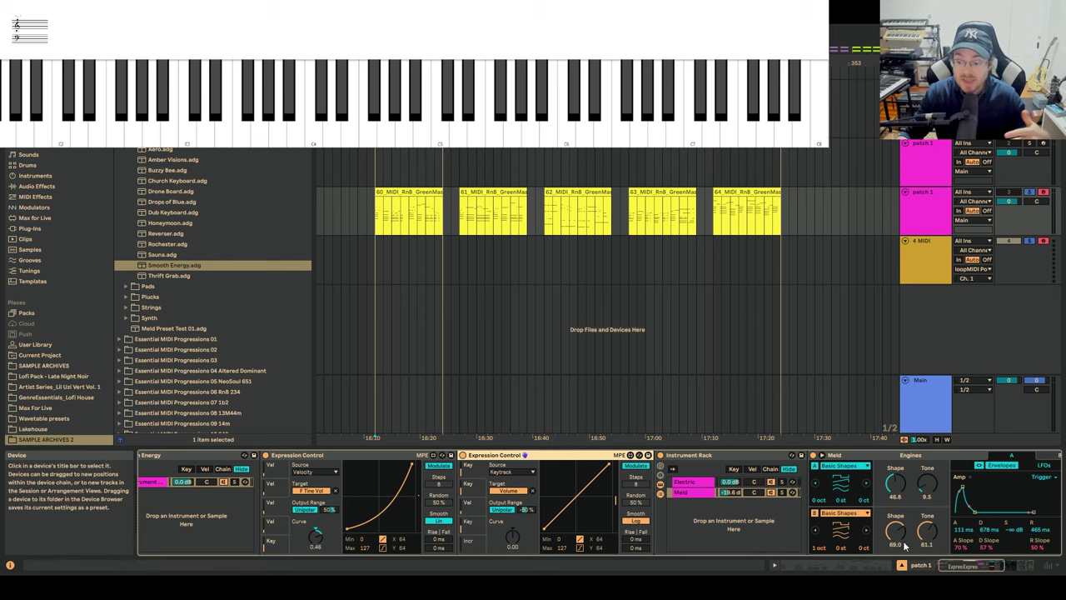
left_click(952, 569)
left_click_drag(952, 569, 988, 564)
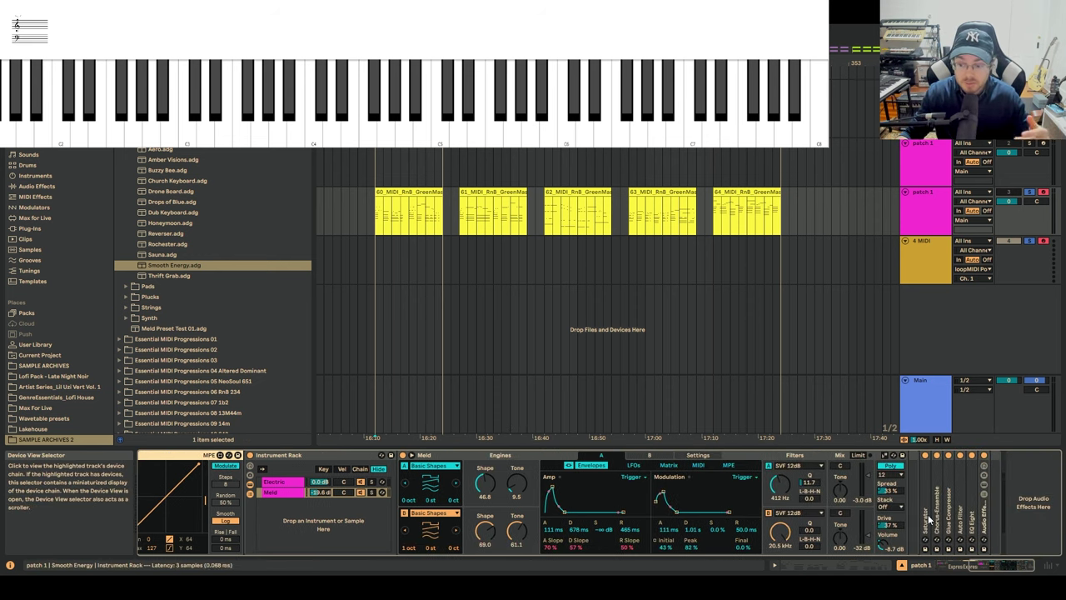
scroll(933, 521, "right", 3)
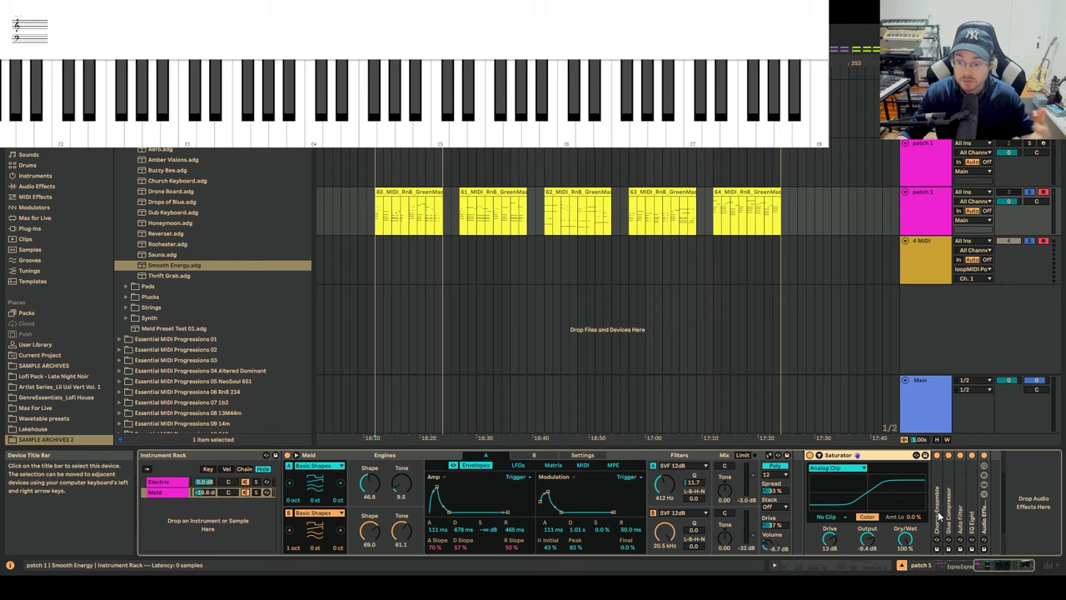
scroll(944, 519, "right", 3)
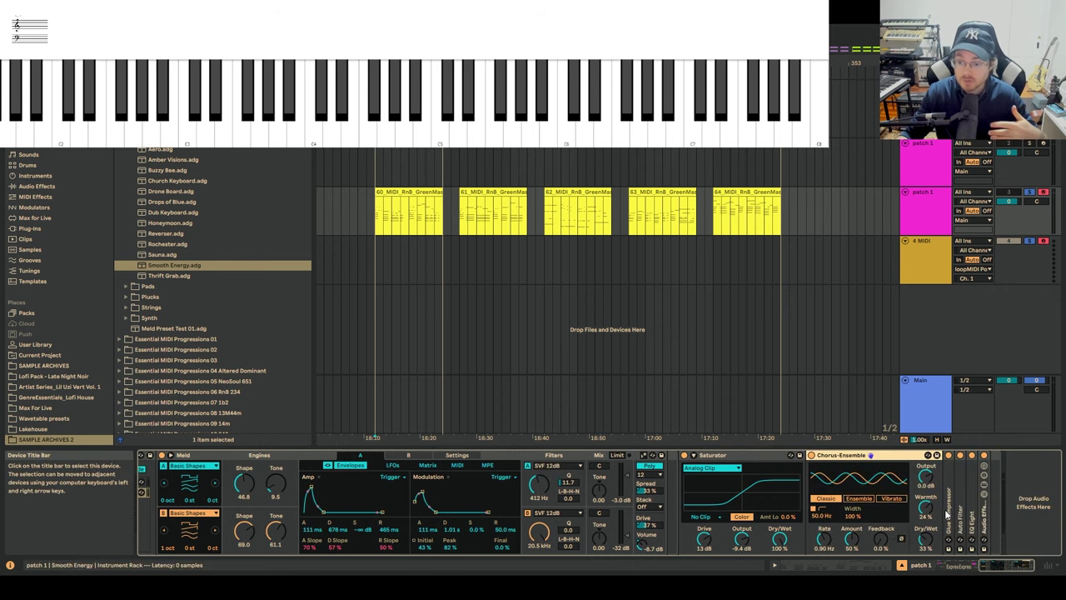
scroll(950, 517, "right", 3)
double_click(842, 455)
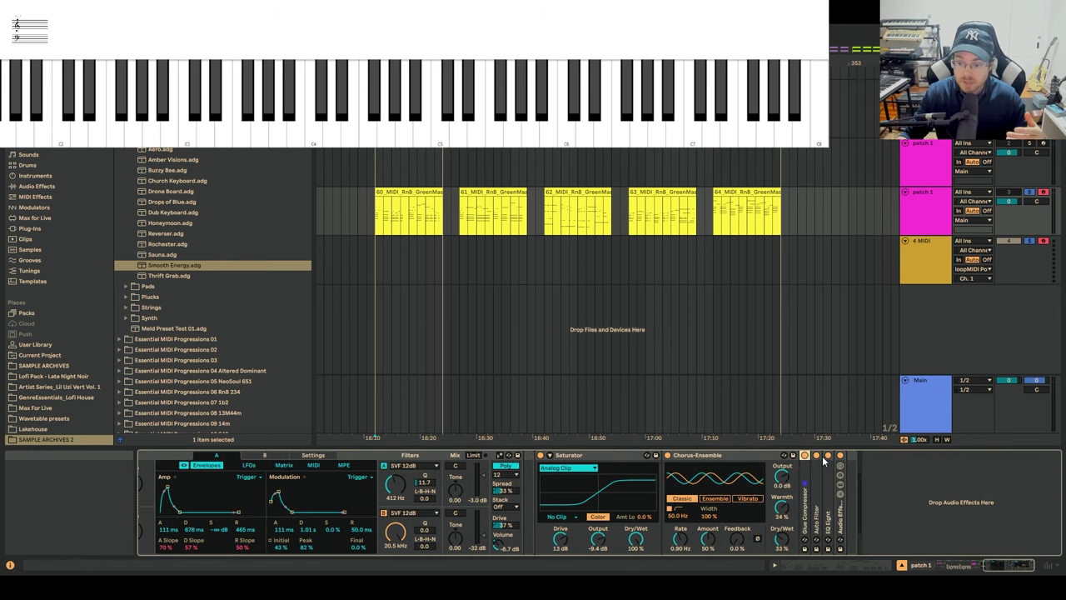
double_click(751, 456)
scroll(905, 557, "left", 10)
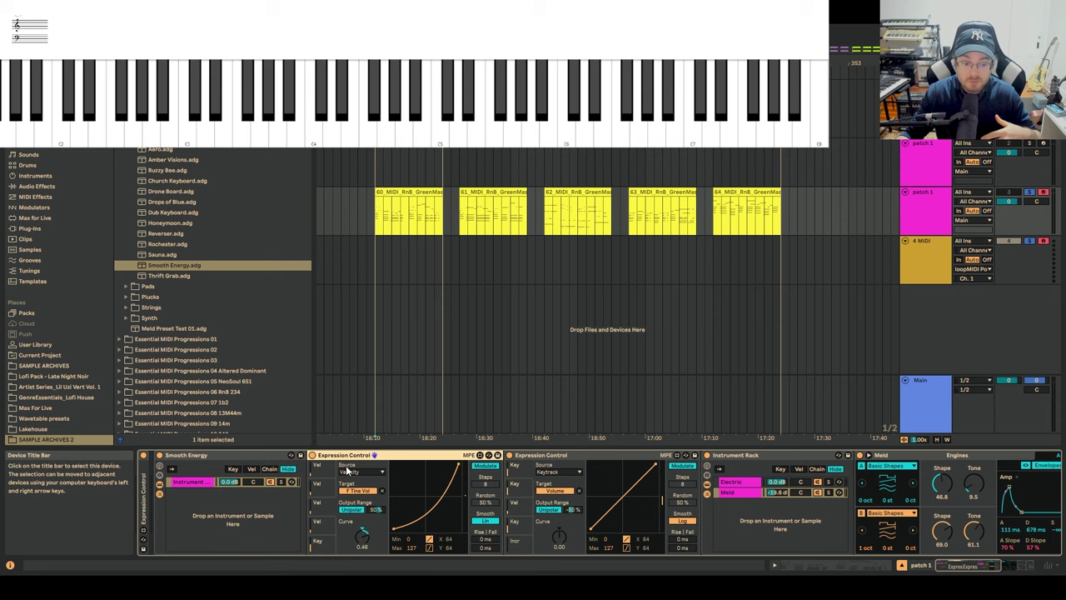
Review the velocity-to-Drive slot and scroll through the Meld chain's devices
left_click(327, 501)
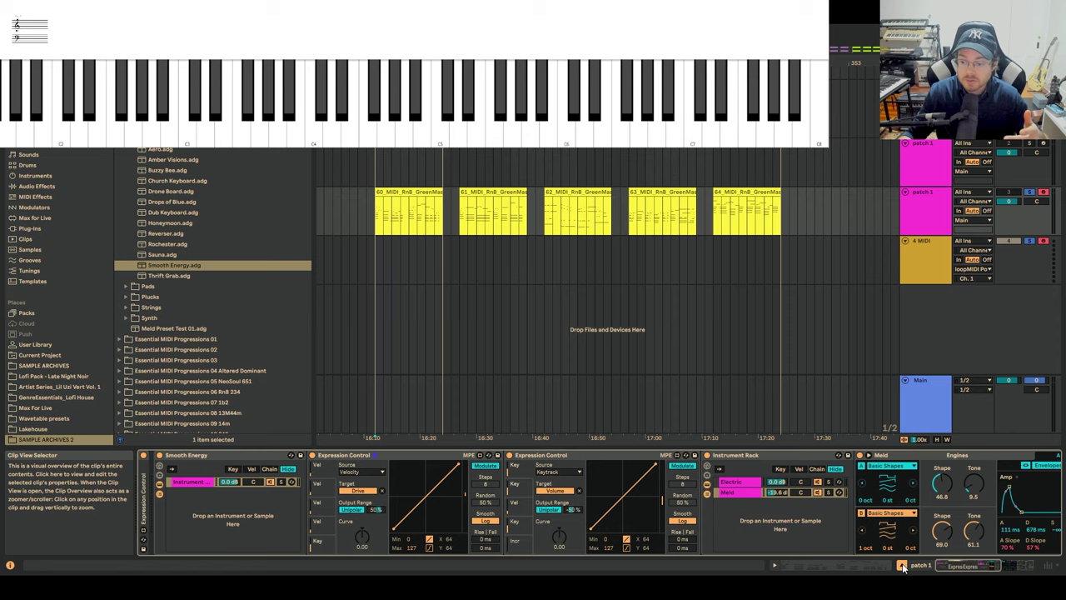
left_click(974, 567)
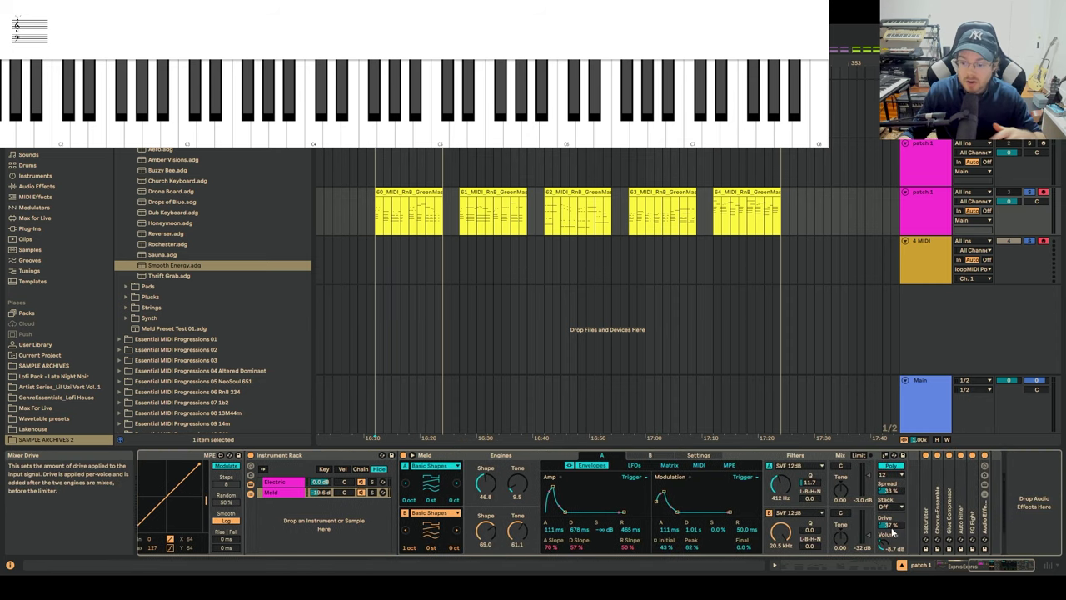
left_click(992, 569)
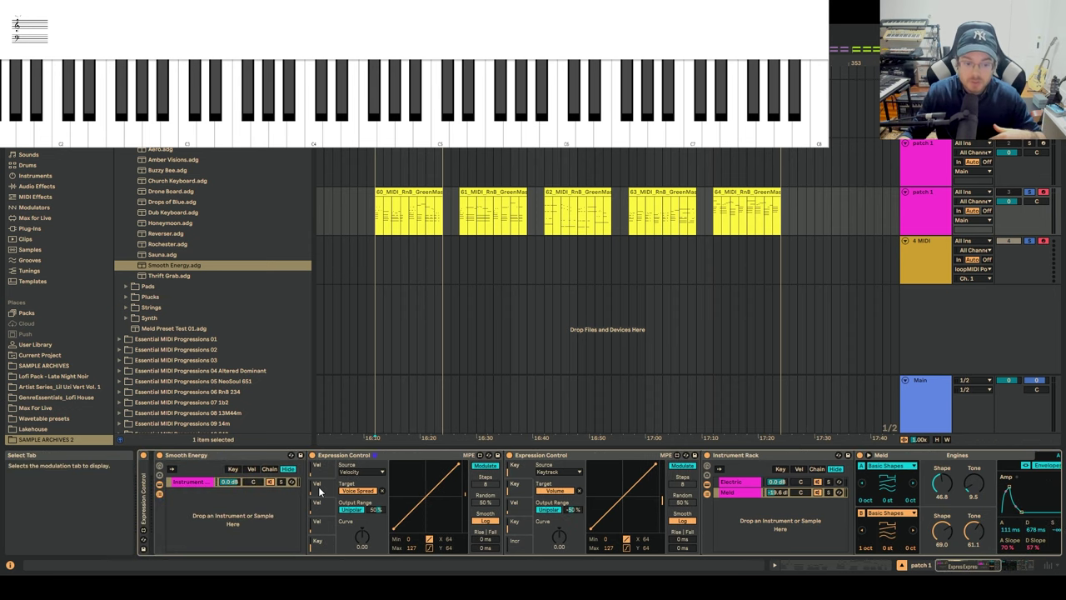
left_click_drag(948, 569, 981, 570)
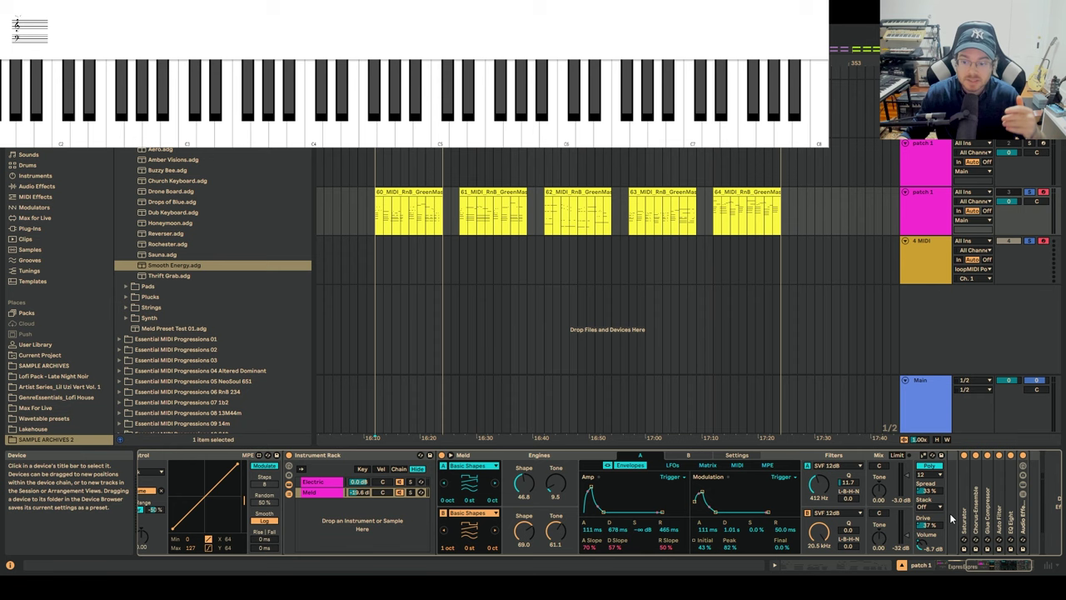
left_click_drag(982, 570, 948, 569)
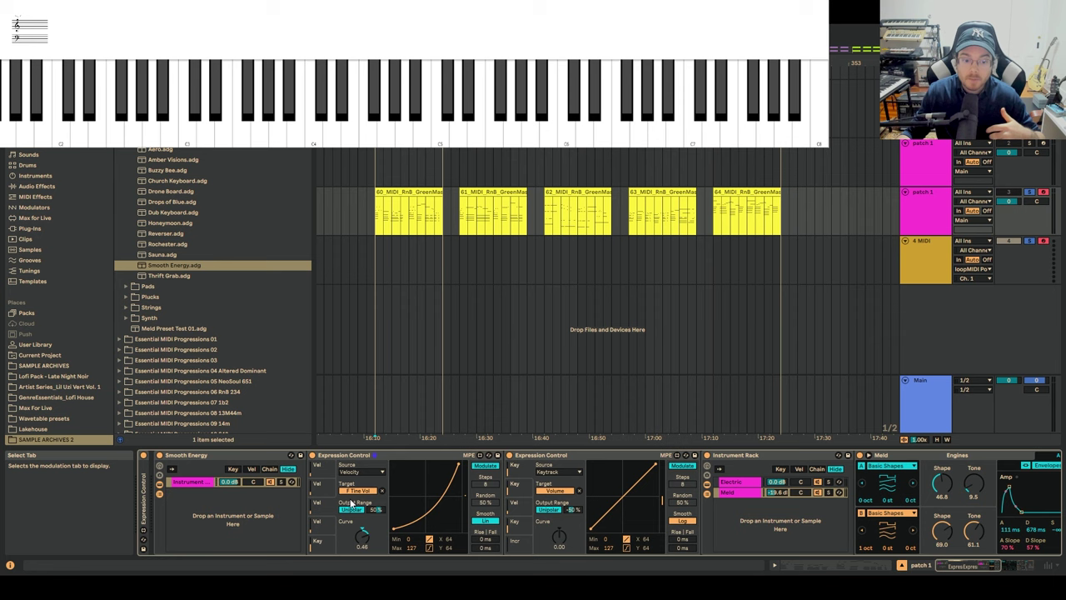
With Electric shown, adjust the keytrack-to-Volume maximum output range, then view the Vel mapping
left_click(731, 482)
left_click(952, 566)
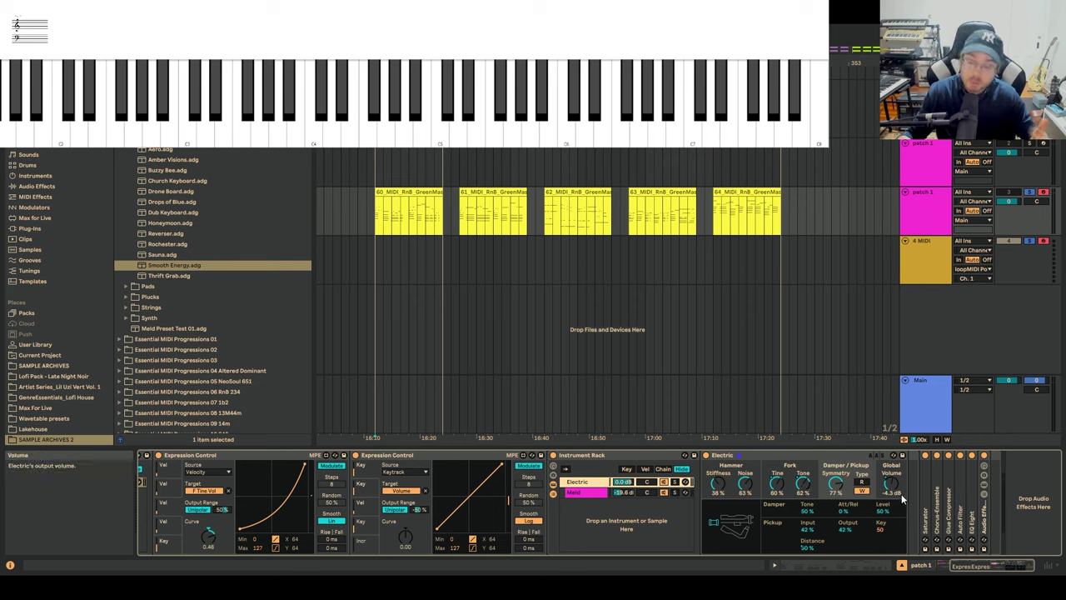
scroll(590, 491, "left", 3)
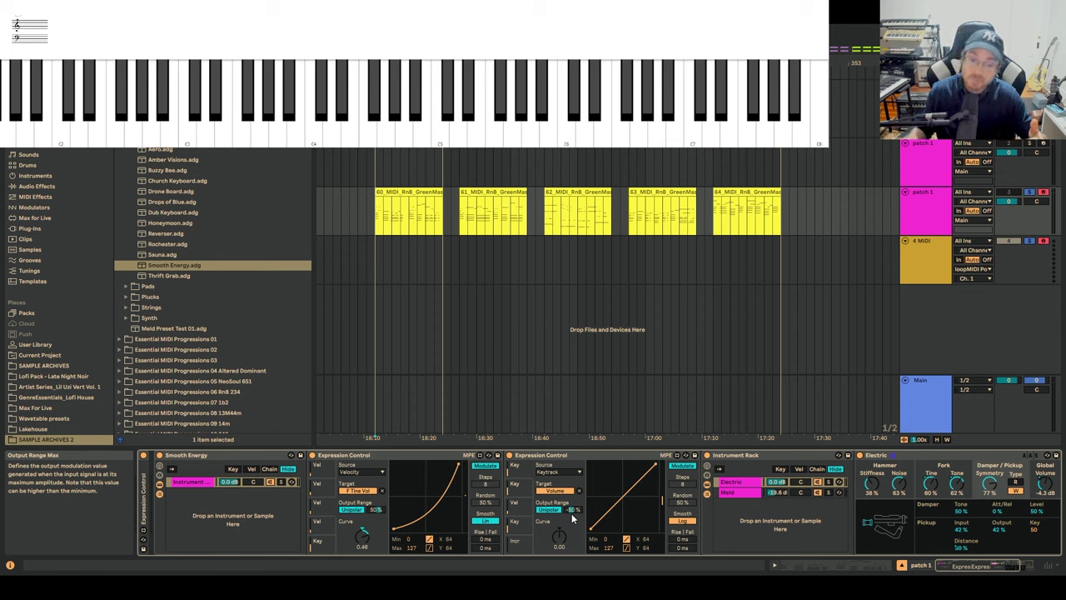
mouse_move(572, 516)
left_mouse_down()
mouse_move(571, 495)
mouse_move(573, 510)
left_mouse_up()
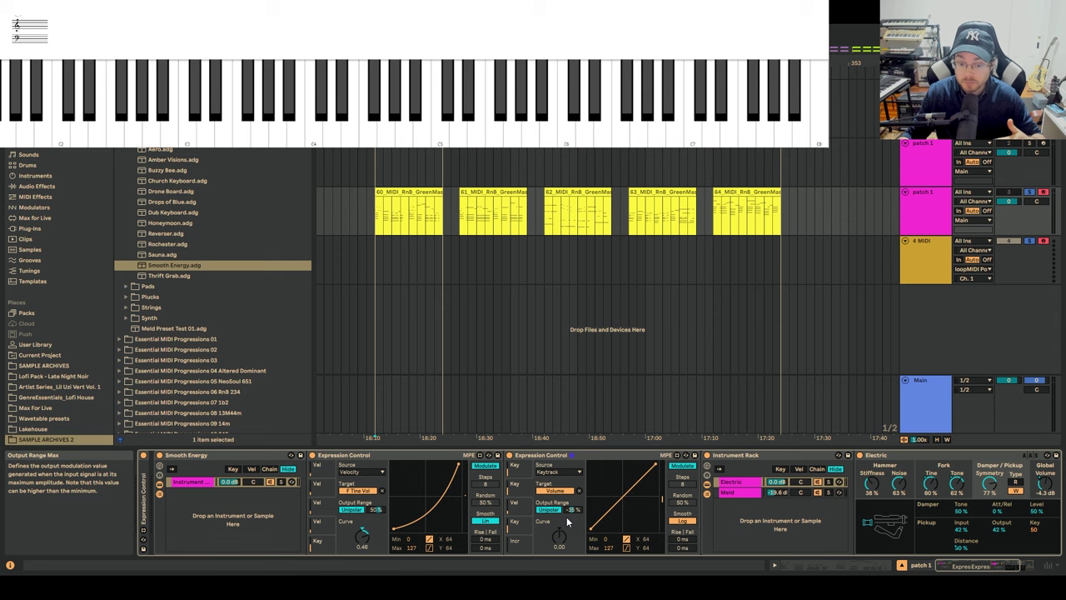
left_click(517, 506)
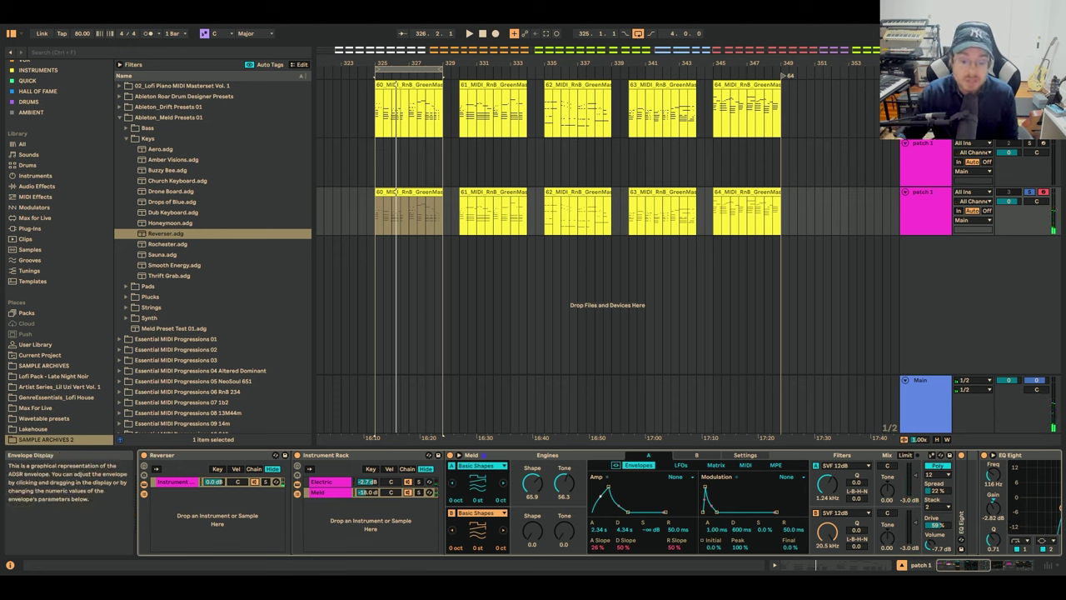
Bend Meld's attack curve and return it to about 26%, then play the lower track's first clip
left_click_drag(602, 500, 602, 515)
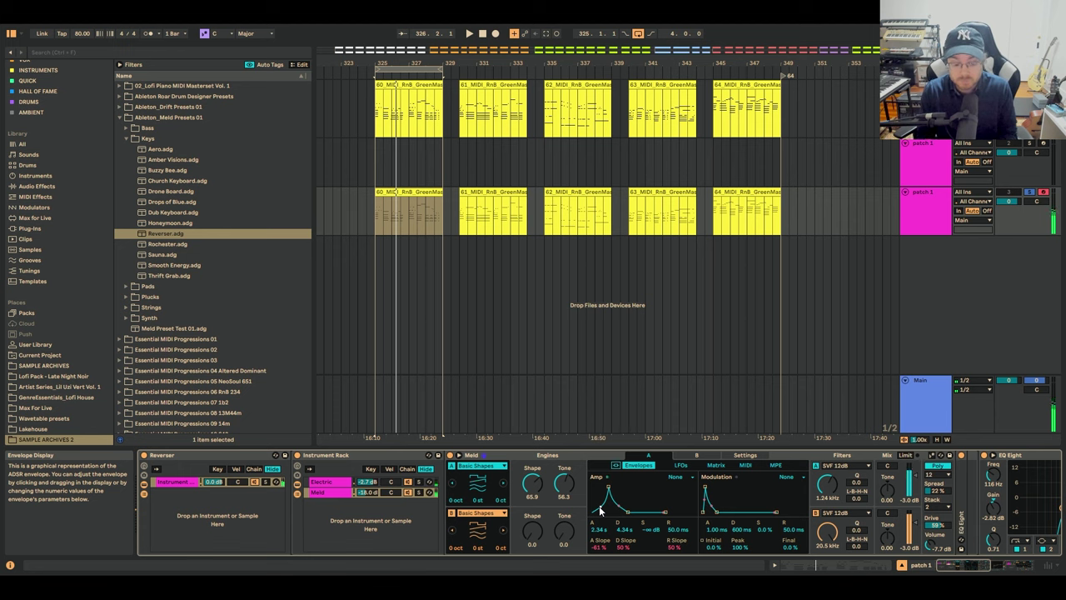
left_click_drag(600, 509, 600, 491)
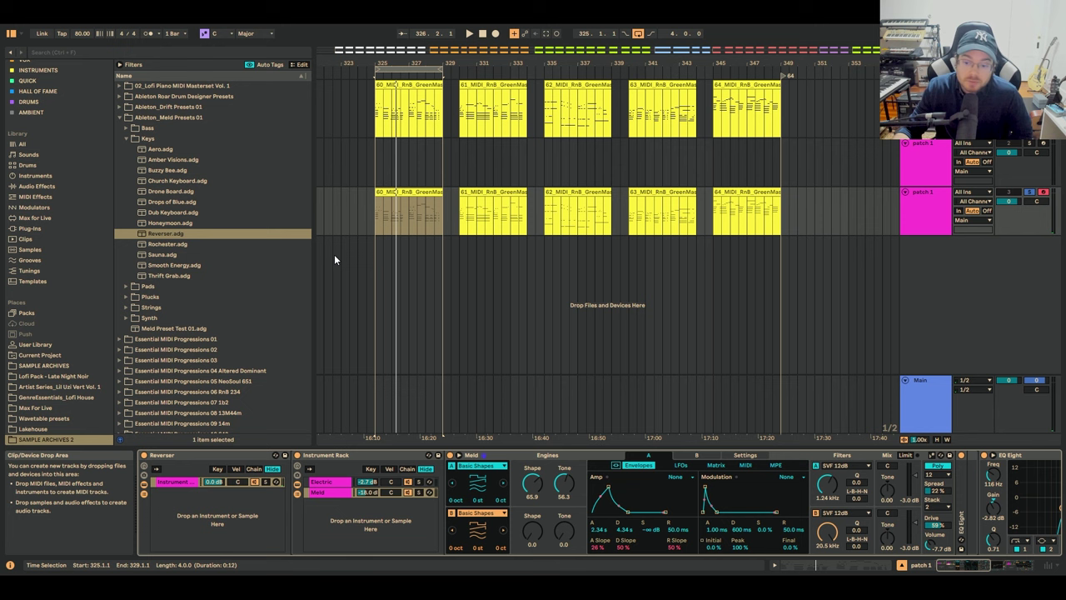
left_click(380, 215)
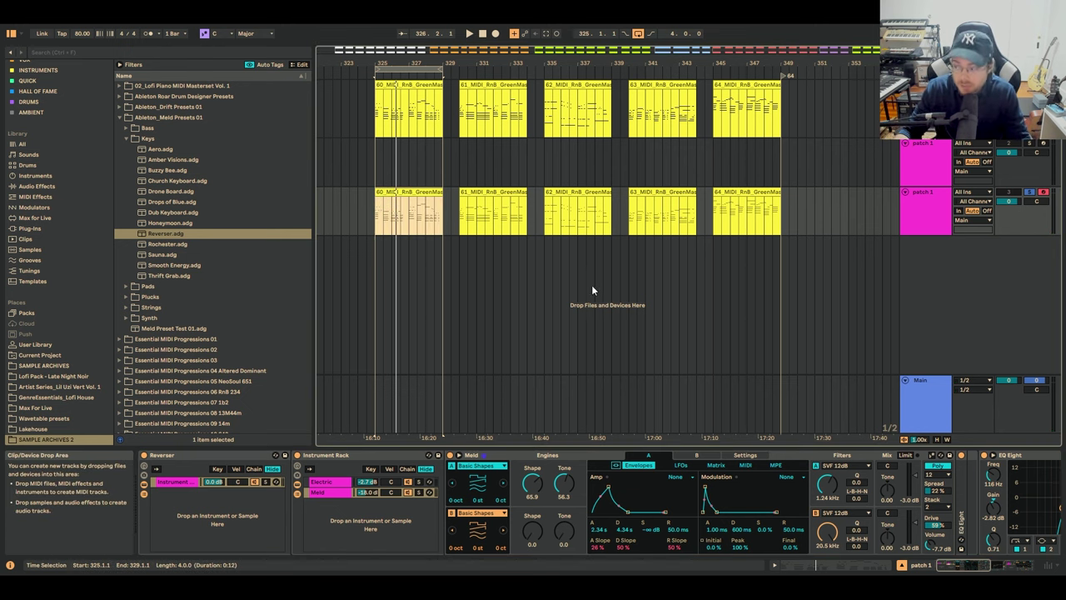
key("space")
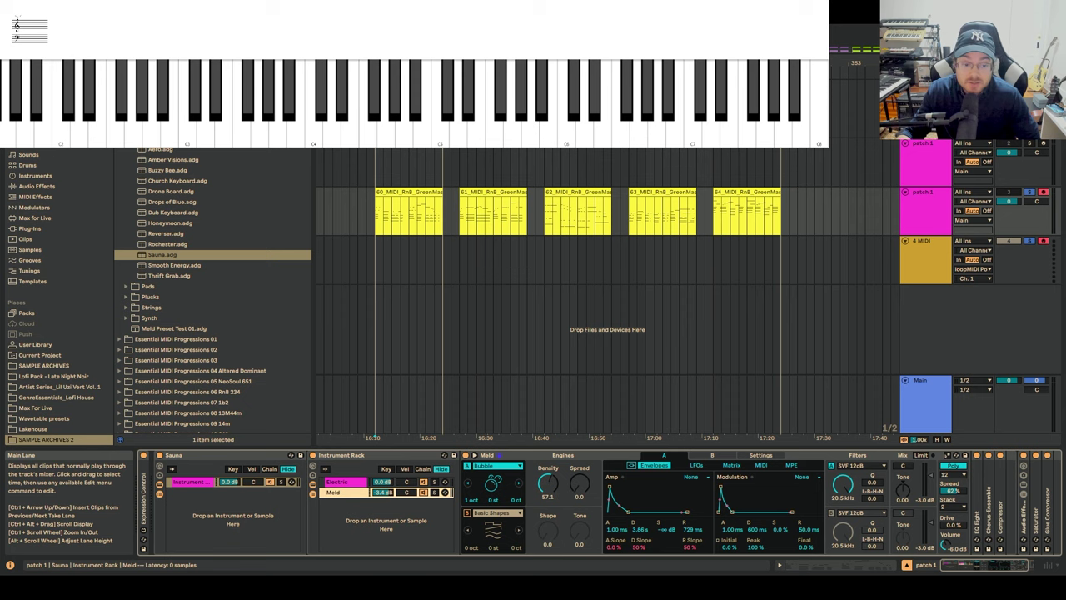
Check the Electric chain, return to Meld, and solo the Meld chain
left_click(337, 481)
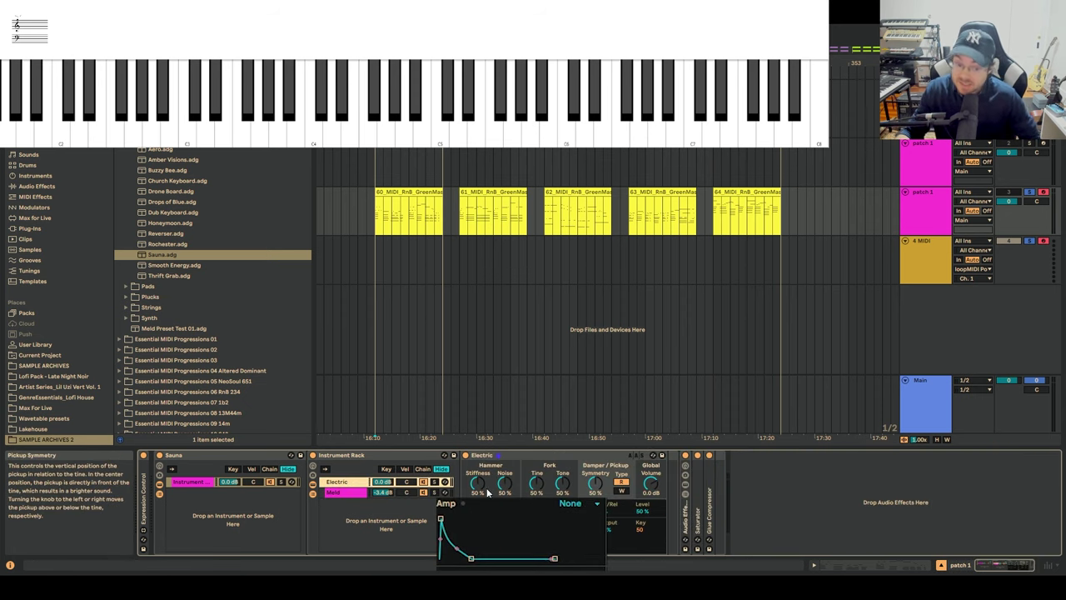
left_click(332, 492)
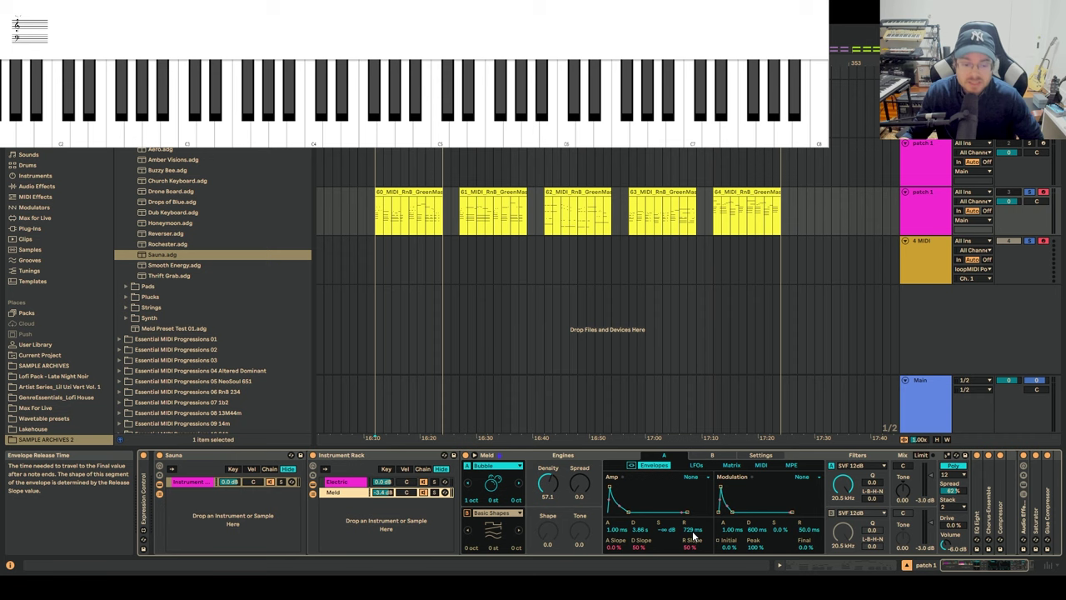
left_click(435, 494)
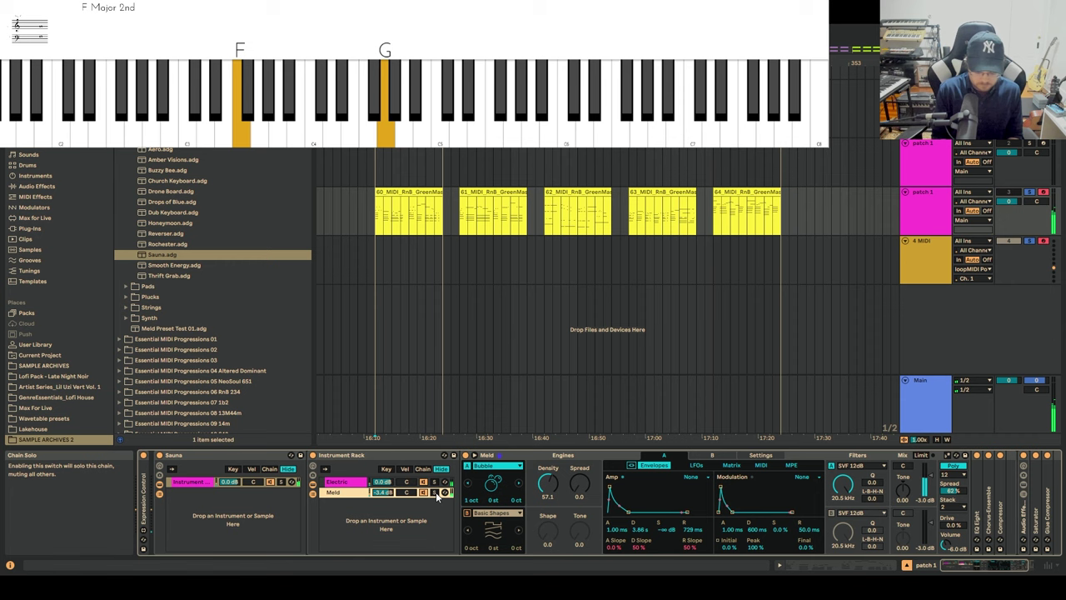
Step to Thrift Grab.adg in the browser, then load Honeymoon.adg instead
key("Down")
key("Down")
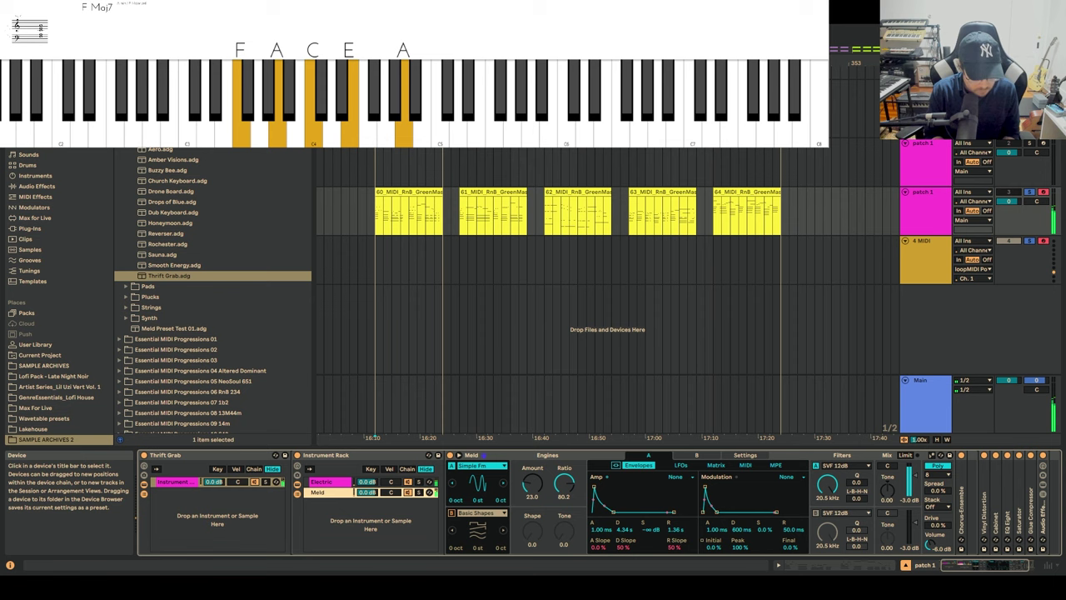
double_click(170, 223)
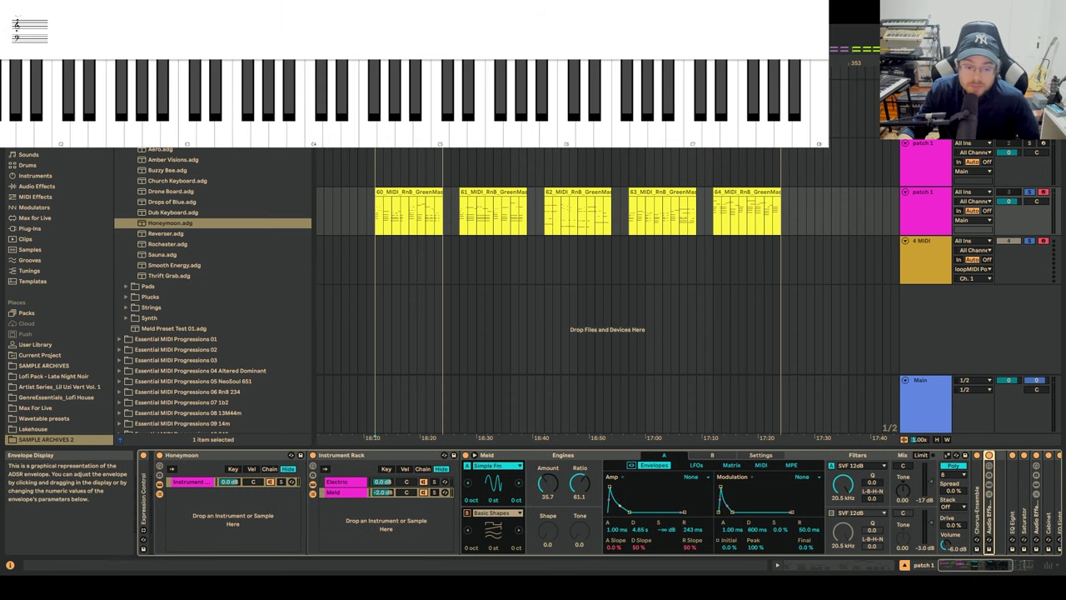
left_click(350, 482)
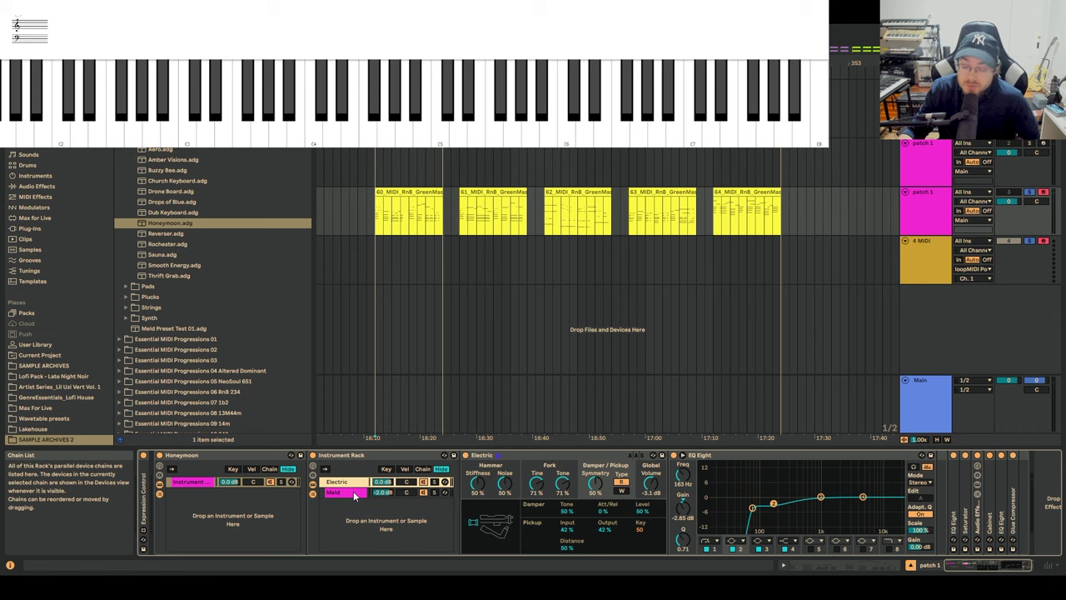
left_click(353, 492)
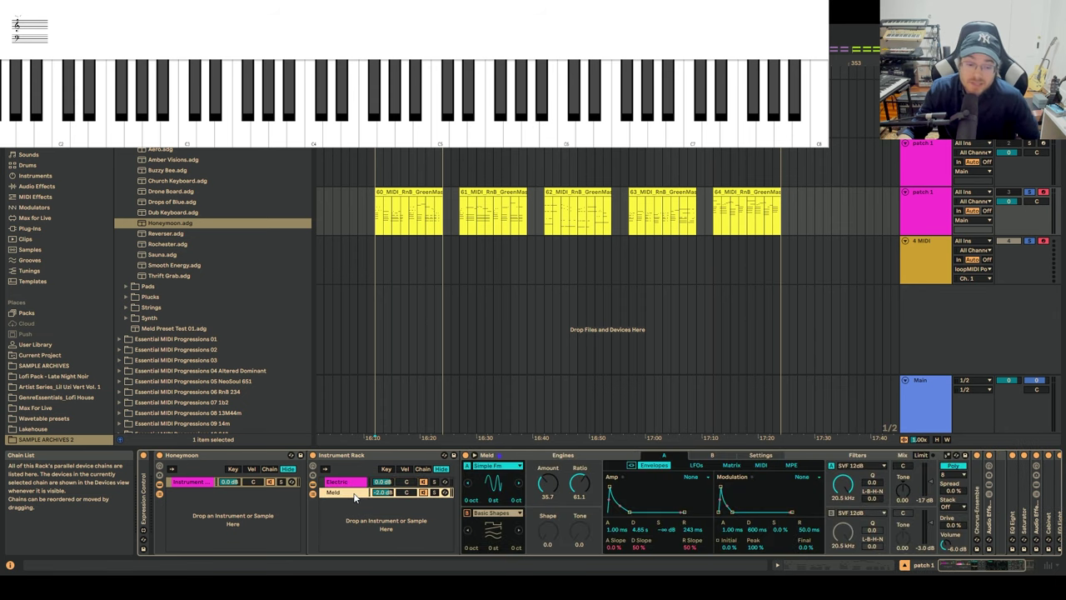
left_click_drag(985, 564, 1004, 564)
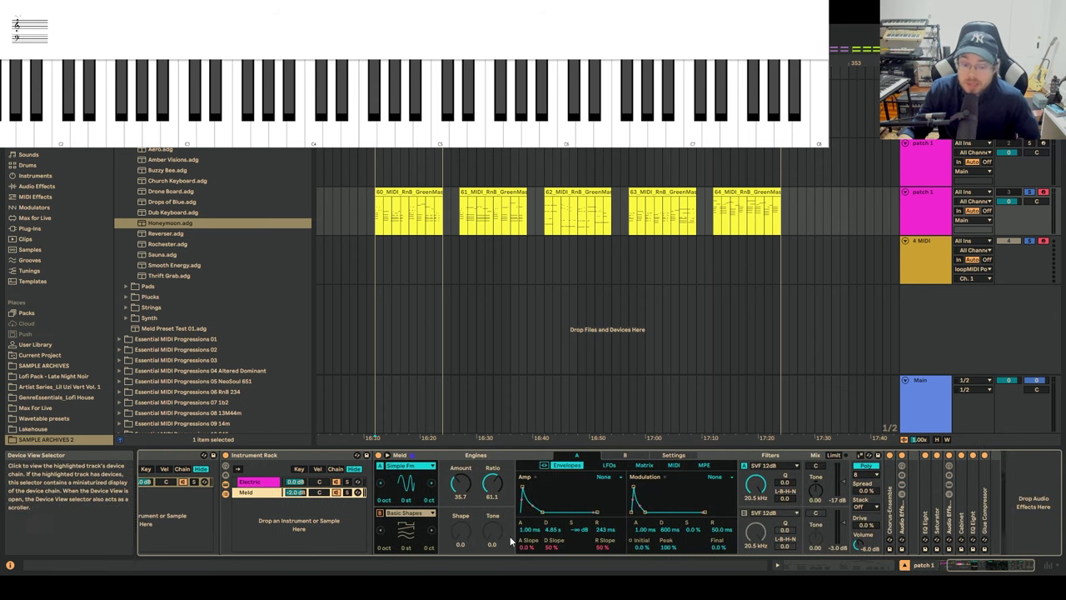
left_click(250, 482)
left_click(251, 493)
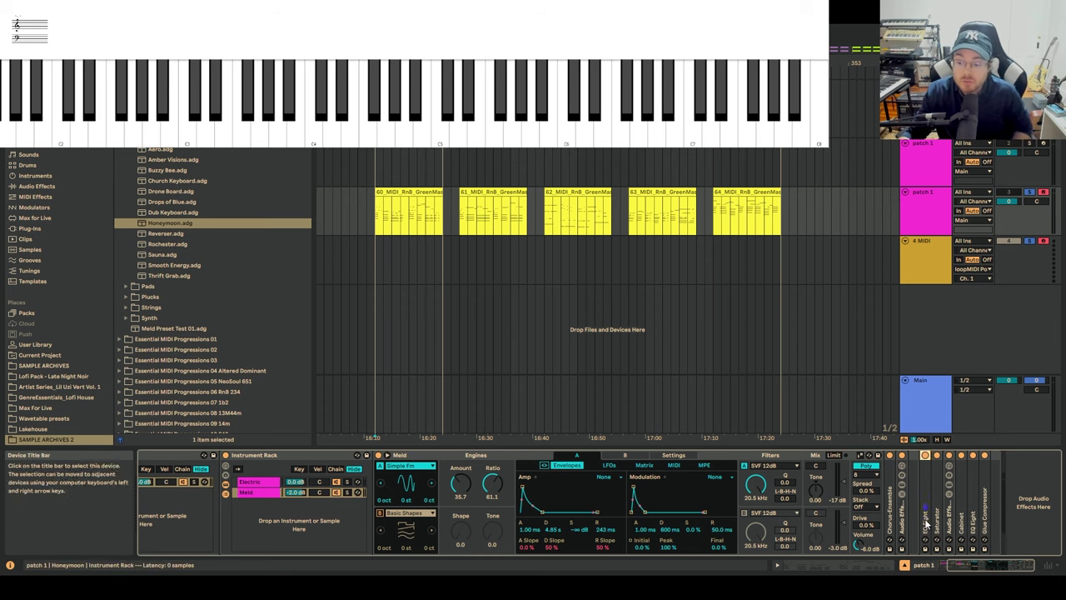
double_click(927, 524)
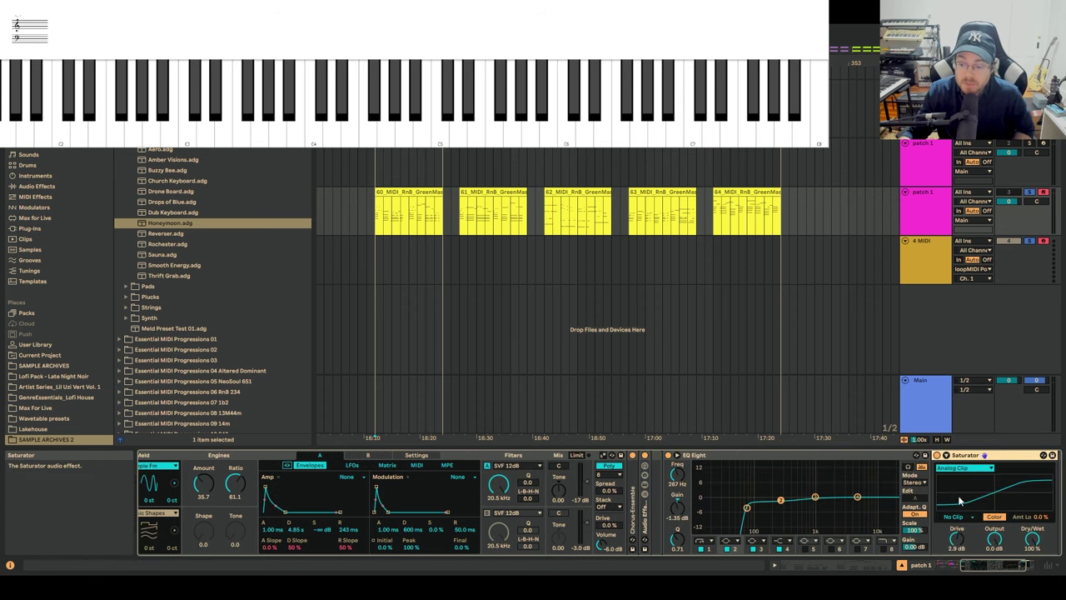
double_click(971, 454)
double_click(769, 457)
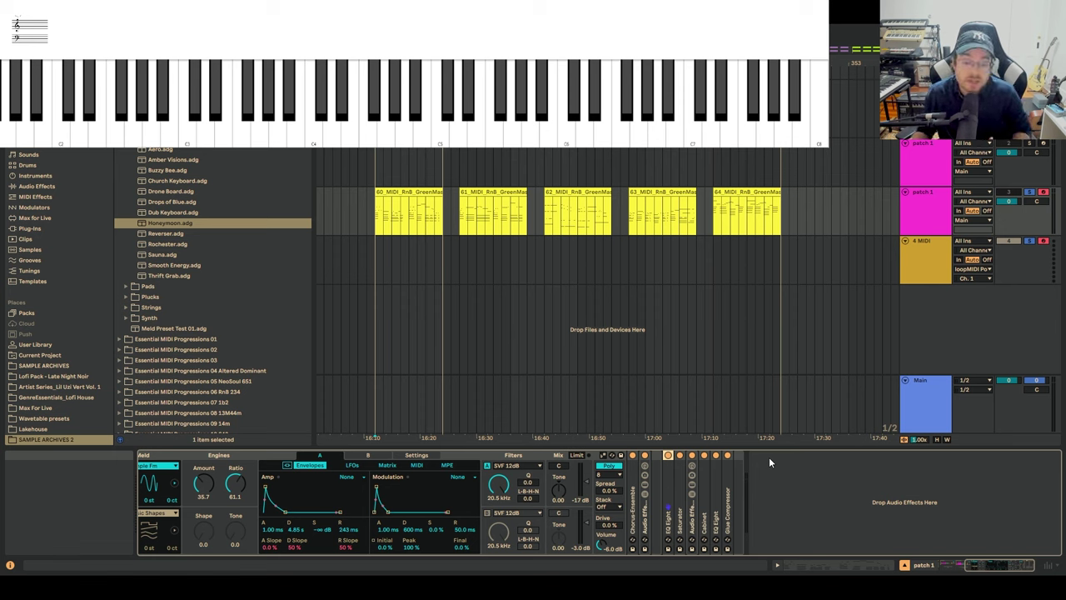
double_click(645, 491)
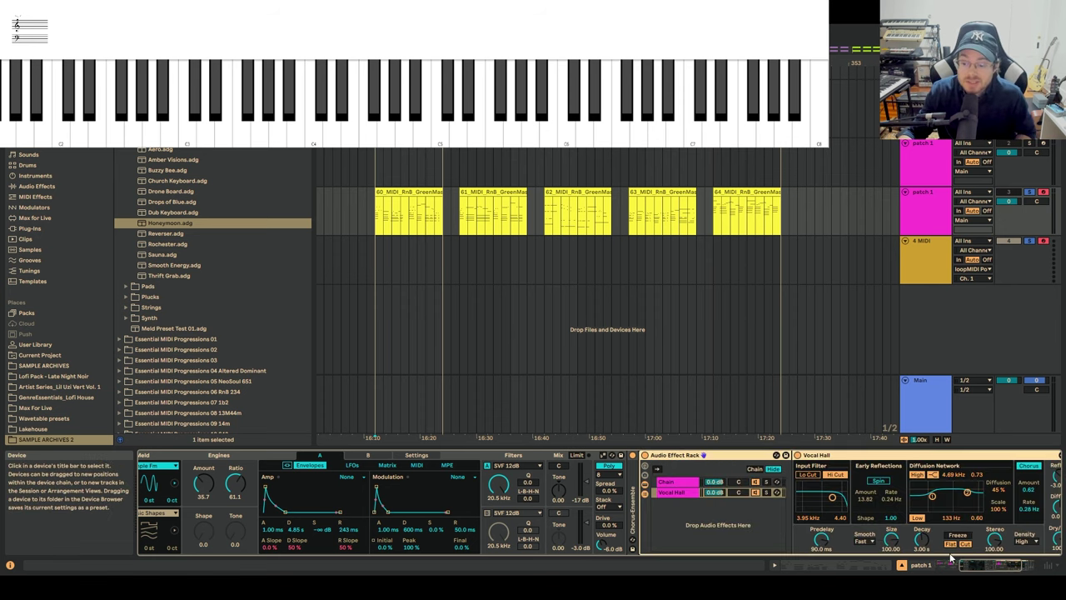
mouse_move(981, 571)
left_mouse_down()
mouse_move(952, 567)
mouse_move(1000, 566)
left_mouse_up()
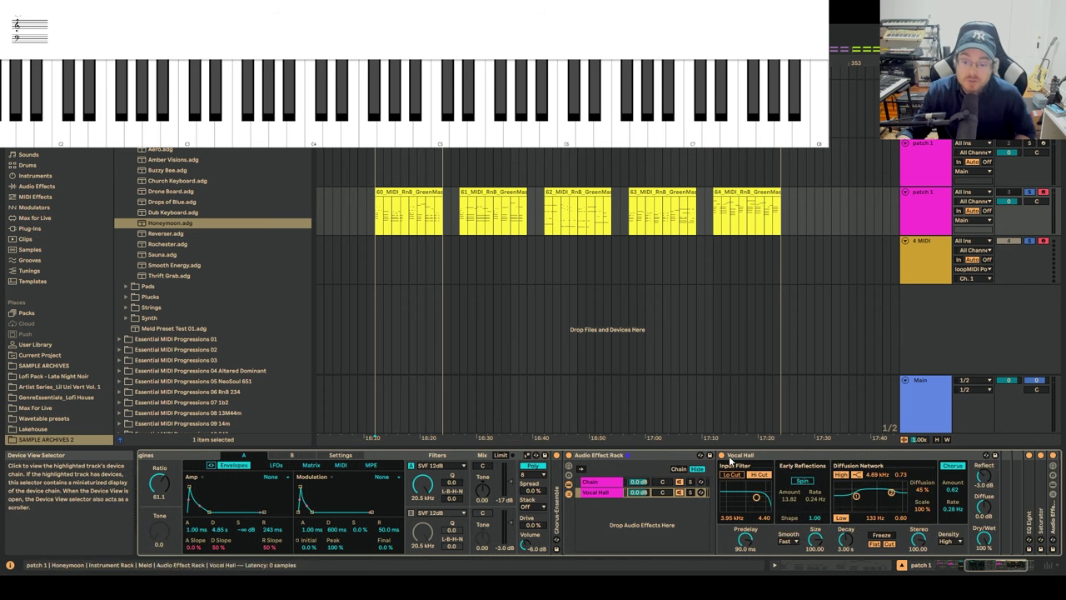
left_click(596, 493)
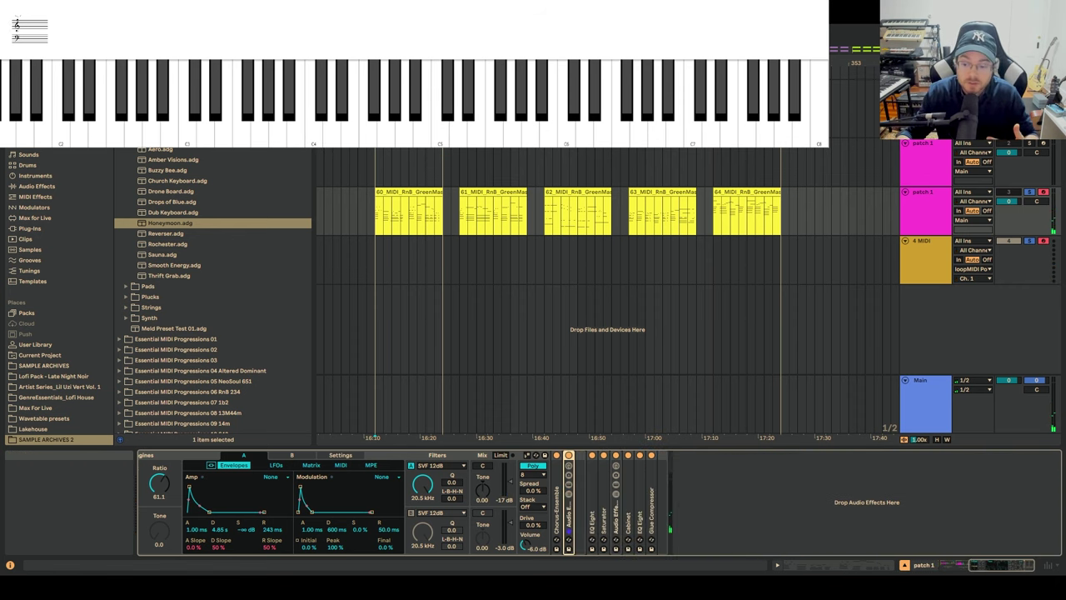
scroll(704, 541, "left", 5)
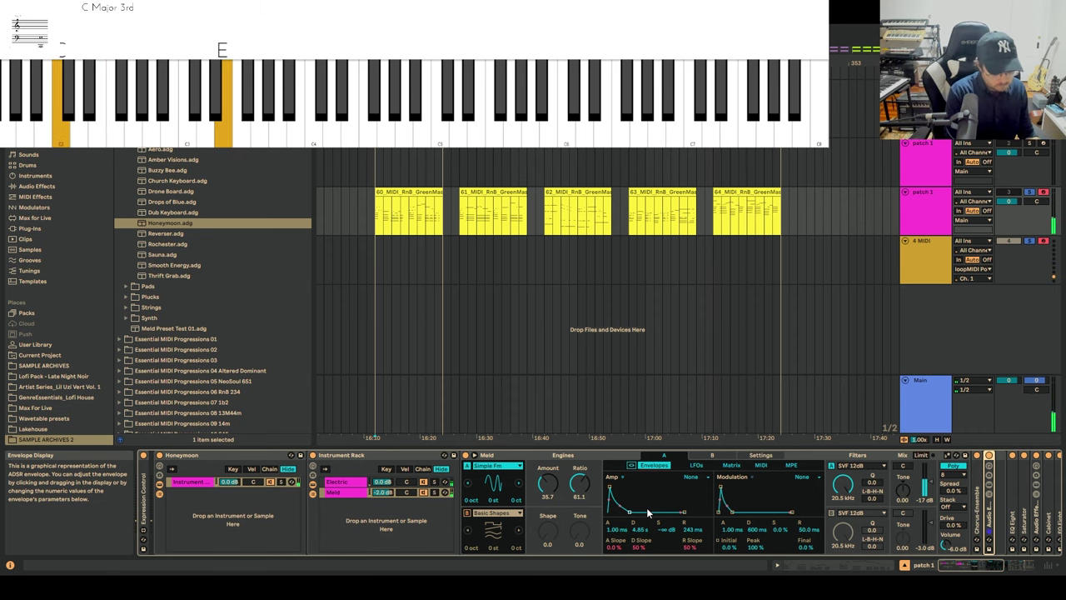
Load Drone Board, inspect the Electric and Meld chains, and adjust Meld's amp attack and decay, ending at 1.00 ms and 4.85 s
key("Up")
key("Up")
key("Up")
key("Return")
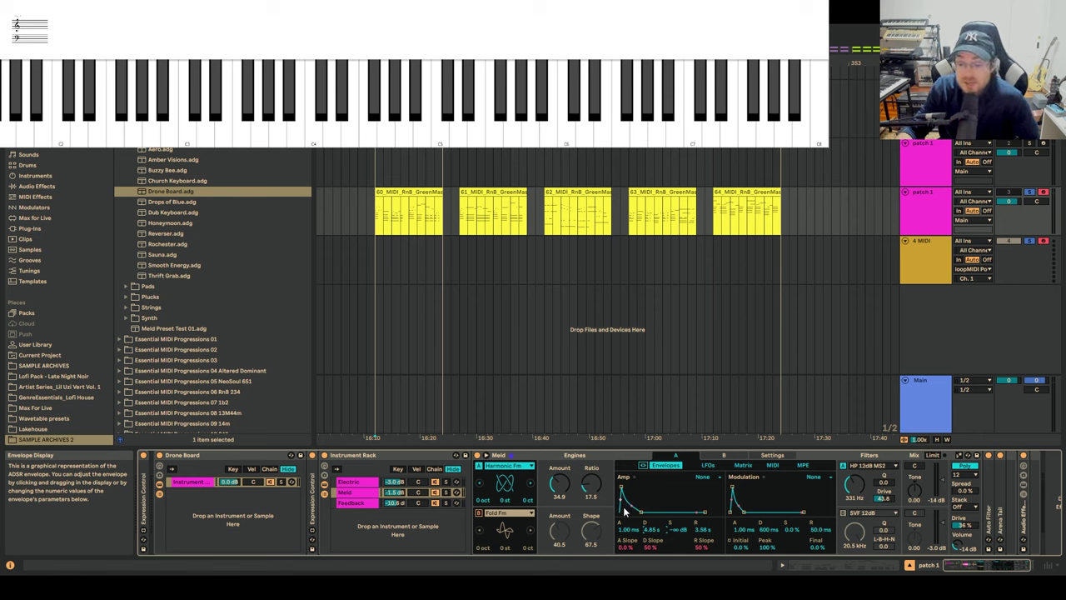
left_click(375, 483)
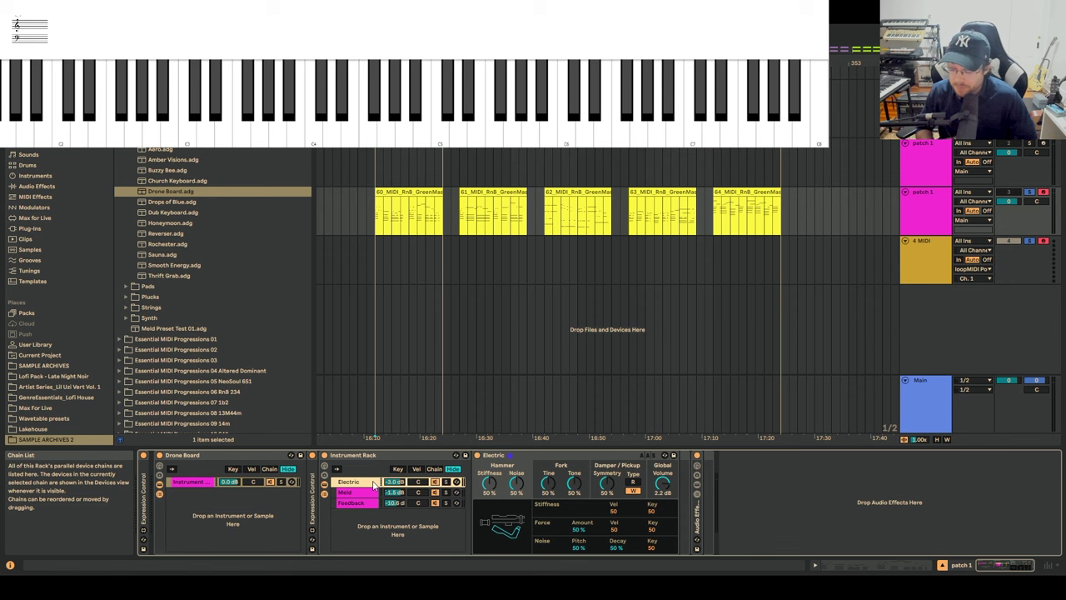
left_click(373, 493)
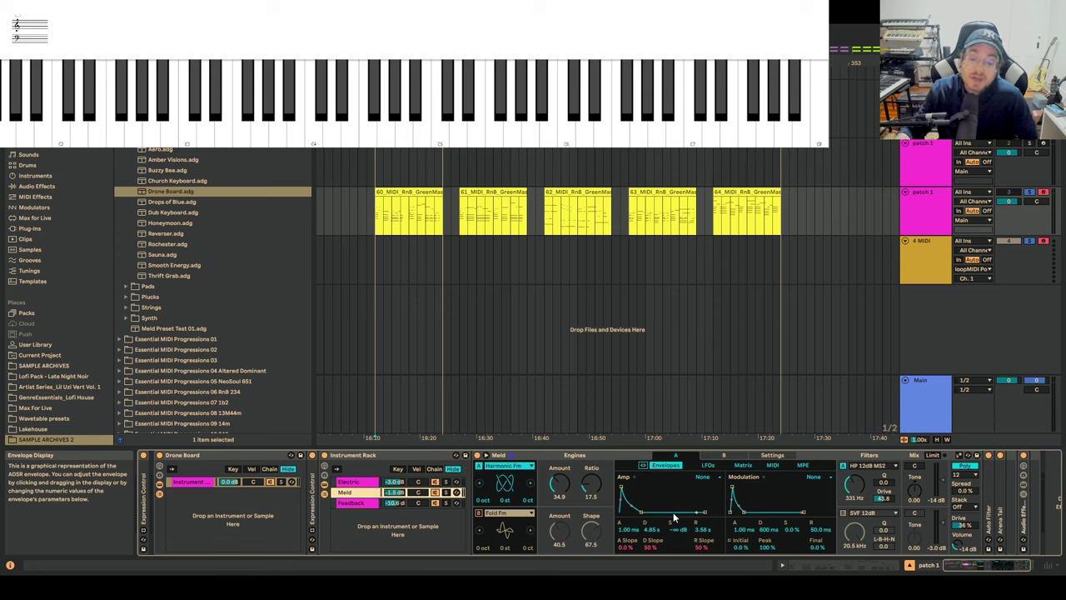
left_click_drag(638, 537, 654, 540)
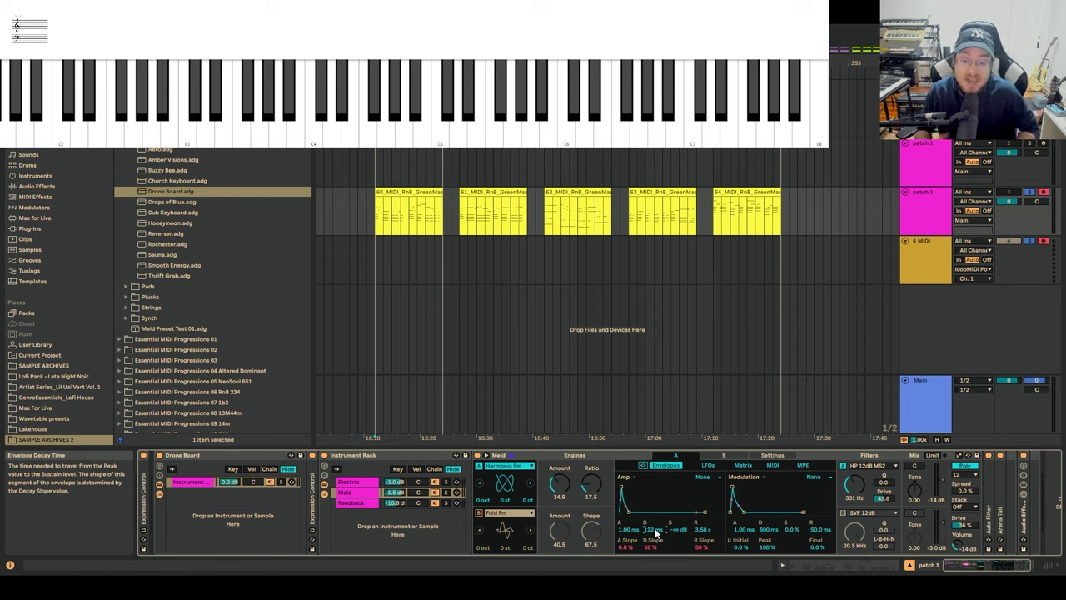
left_click_drag(654, 530, 654, 521)
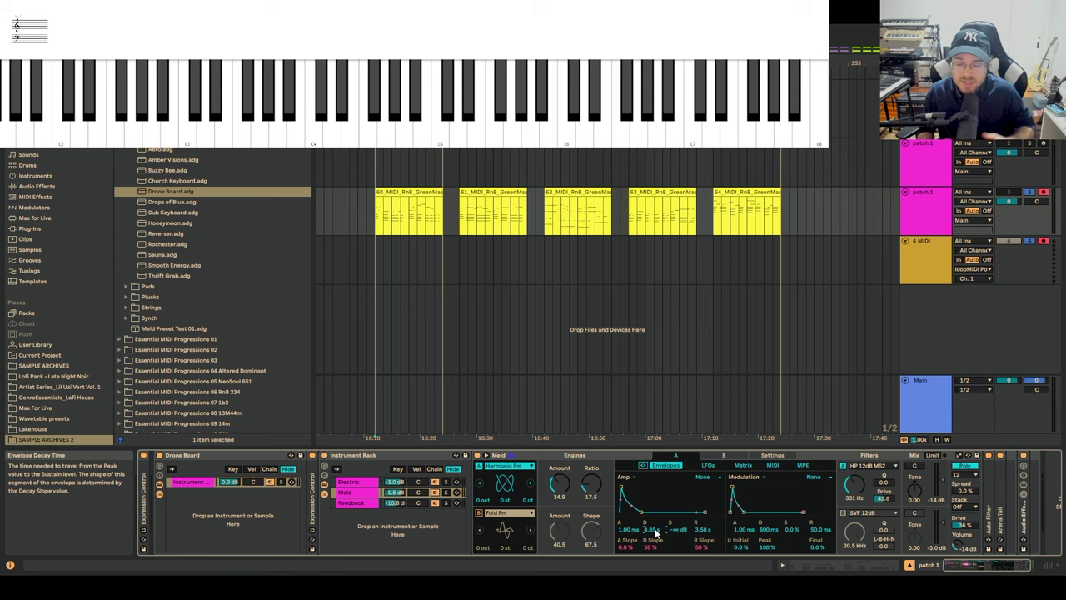